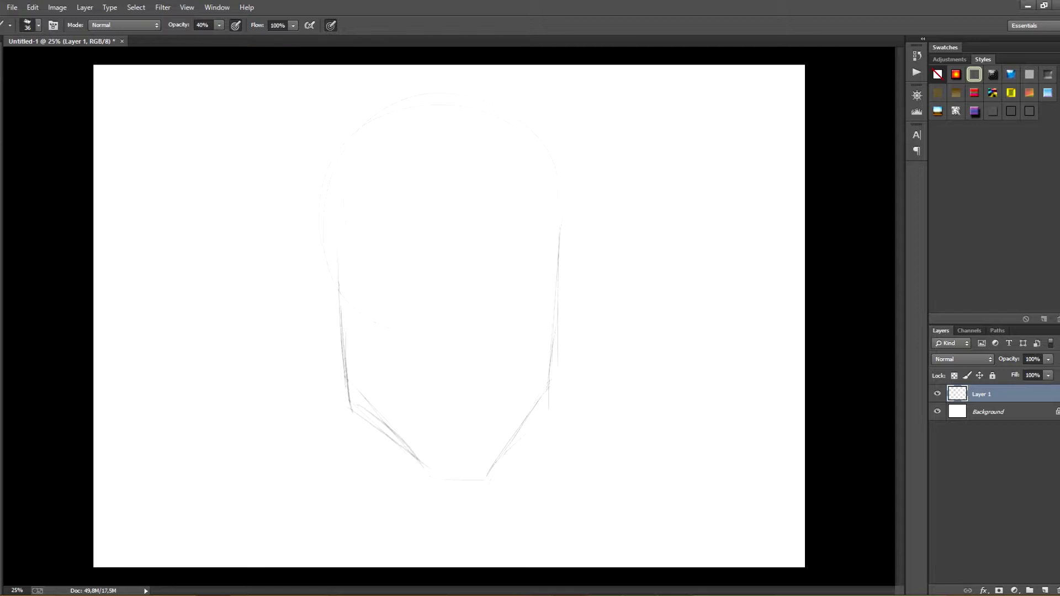
# Strengthen the left side and crown of the head outline and draw horizontal eye-level guidelines across the middle of the head
pyautogui.moveTo(316, 210)
pyautogui.mouseDown()
pyautogui.moveTo(343, 347)
pyautogui.moveTo(335, 331)
pyautogui.mouseUp()
pyautogui.moveTo(306, 211); pyautogui.dragTo(335, 331)
pyautogui.moveTo(324, 177); pyautogui.dragTo(352, 151)
pyautogui.moveTo(319, 276); pyautogui.dragTo(544, 290)
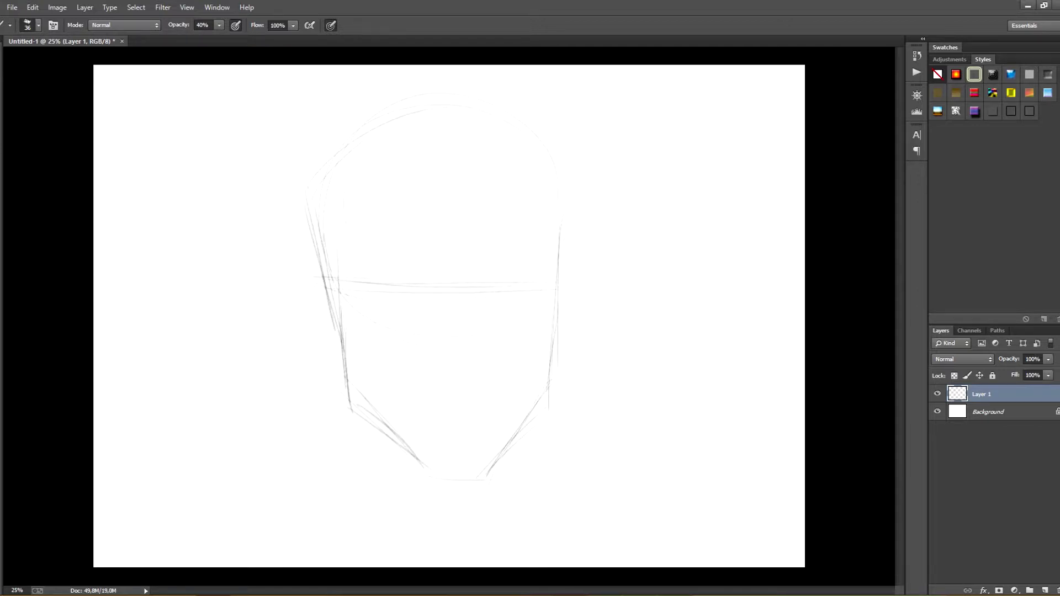
pyautogui.moveTo(316, 297); pyautogui.dragTo(493, 297)
pyautogui.moveTo(458, 297); pyautogui.dragTo(462, 397)
pyautogui.moveTo(438, 160); pyautogui.dragTo(438, 267)
pyautogui.hotkey('ctrl', 'alt', 'z')
pyautogui.hotkey('ctrl', 'alt', 'z')
# Extend the eye line past the head's right side as an arrow labelled M, and darken the line across the face
pyautogui.moveTo(562, 286); pyautogui.dragTo(642, 285)
pyautogui.moveTo(634, 278)
pyautogui.mouseDown()
pyautogui.moveTo(641, 292)
pyautogui.moveTo(673, 293)
pyautogui.mouseUp()
pyautogui.moveTo(669, 284); pyautogui.dragTo(688, 283)
pyautogui.moveTo(326, 288); pyautogui.dragTo(553, 290)
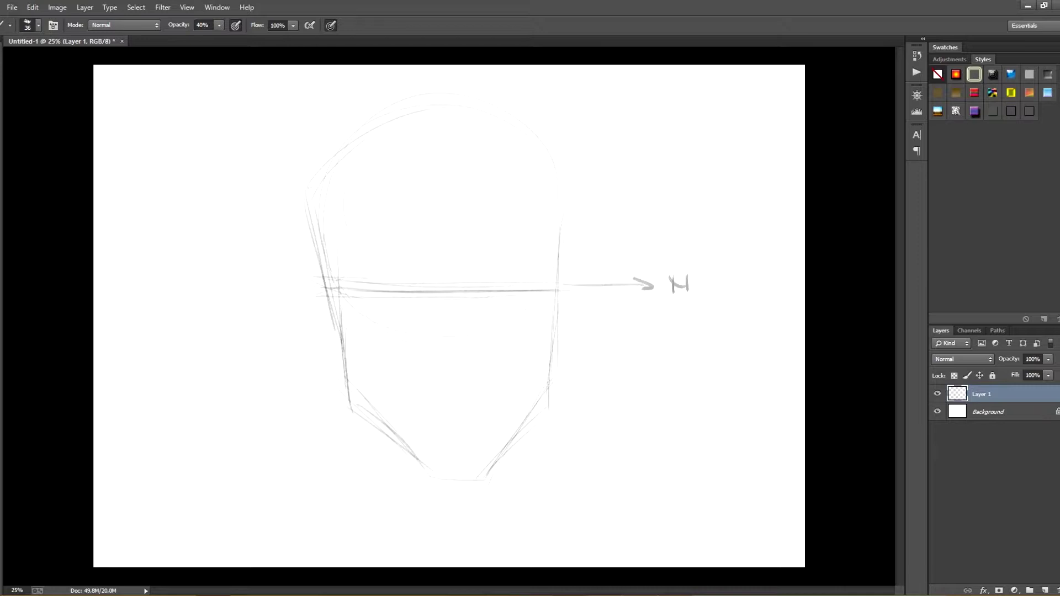
# Sketch two round eye sockets on the eye line and draw an eye with lids and iris inside the right one
pyautogui.moveTo(487, 250); pyautogui.dragTo(497, 245)
pyautogui.moveTo(351, 284); pyautogui.dragTo(412, 248)
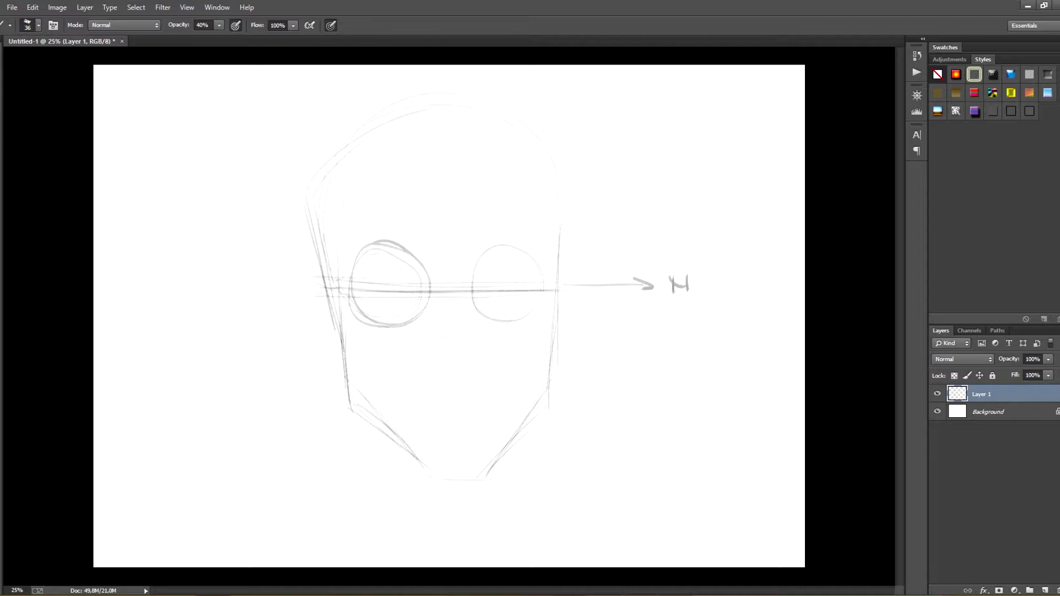
pyautogui.moveTo(497, 271)
pyautogui.mouseDown()
pyautogui.moveTo(531, 282)
pyautogui.moveTo(527, 268)
pyautogui.moveTo(480, 294)
pyautogui.moveTo(496, 272)
pyautogui.moveTo(542, 290)
pyautogui.moveTo(517, 303)
pyautogui.moveTo(533, 297)
pyautogui.mouseUp()
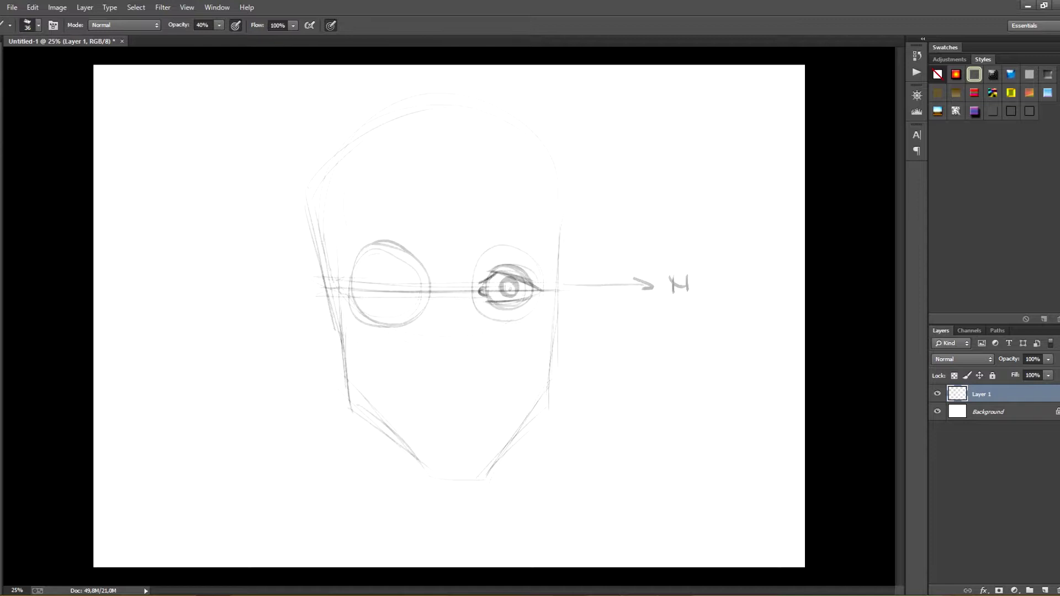
# Sketch the slanted lower edges of both cheekbones and the narrow openings between cheeks and teeth
pyautogui.moveTo(500, 373); pyautogui.dragTo(564, 326)
pyautogui.moveTo(397, 364); pyautogui.dragTo(404, 398)
pyautogui.moveTo(499, 367)
pyautogui.mouseDown()
pyautogui.moveTo(560, 326)
pyautogui.moveTo(495, 415)
pyautogui.mouseUp()
pyautogui.moveTo(363, 344)
pyautogui.mouseDown()
pyautogui.moveTo(367, 375)
pyautogui.moveTo(394, 414)
pyautogui.moveTo(407, 410)
pyautogui.mouseUp()
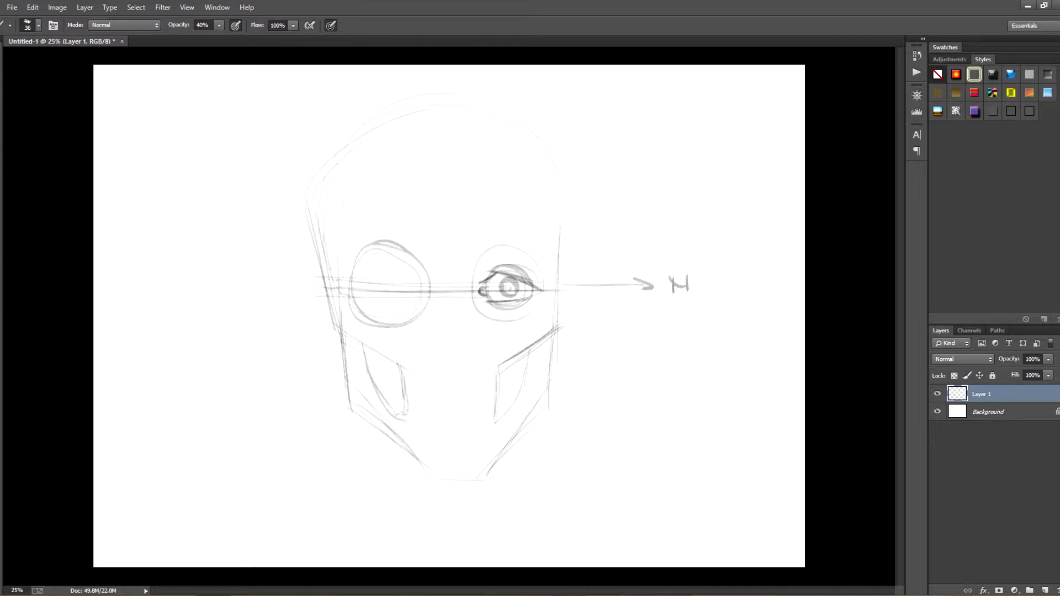
# Darken the jaw and chin outline and reinforce both sides of the skull above the jaw
pyautogui.moveTo(344, 330)
pyautogui.mouseDown()
pyautogui.moveTo(354, 410)
pyautogui.moveTo(434, 473)
pyautogui.moveTo(477, 480)
pyautogui.moveTo(487, 468)
pyautogui.mouseUp()
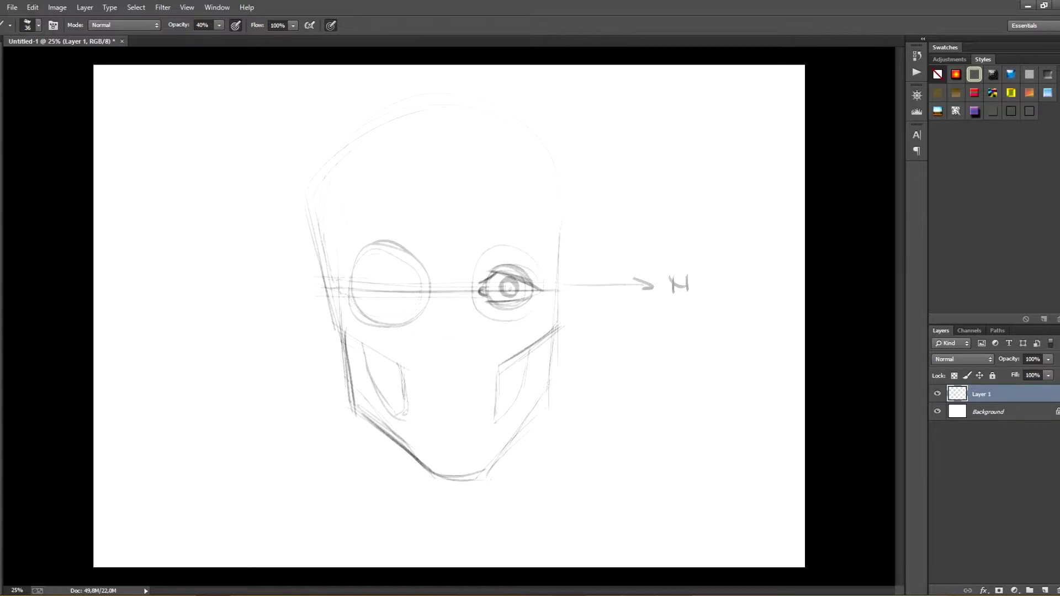
pyautogui.moveTo(434, 480)
pyautogui.mouseDown()
pyautogui.moveTo(502, 448)
pyautogui.moveTo(544, 407)
pyautogui.moveTo(549, 335)
pyautogui.mouseUp()
pyautogui.moveTo(314, 213); pyautogui.dragTo(337, 353)
pyautogui.moveTo(326, 283); pyautogui.dragTo(336, 350)
pyautogui.moveTo(564, 214); pyautogui.dragTo(557, 340)
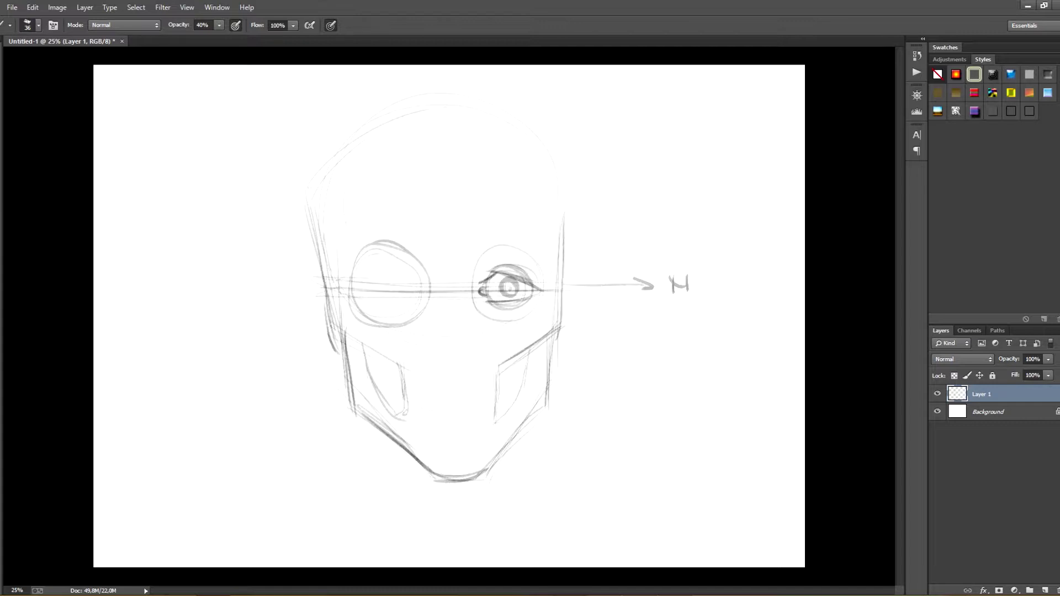
pyautogui.moveTo(313, 303)
pyautogui.mouseDown()
pyautogui.moveTo(364, 343)
pyautogui.moveTo(337, 335)
pyautogui.moveTo(343, 340)
pyautogui.mouseUp()
pyautogui.hotkey('ctrl', 'alt', 'z')
pyautogui.hotkey('ctrl', 'alt', 'z')
# Draw pointed cheekbones projecting outward beyond both sides of the skull just below eye level
pyautogui.moveTo(334, 293); pyautogui.dragTo(350, 346)
pyautogui.moveTo(543, 344)
pyautogui.mouseDown()
pyautogui.moveTo(576, 316)
pyautogui.moveTo(562, 292)
pyautogui.mouseUp()
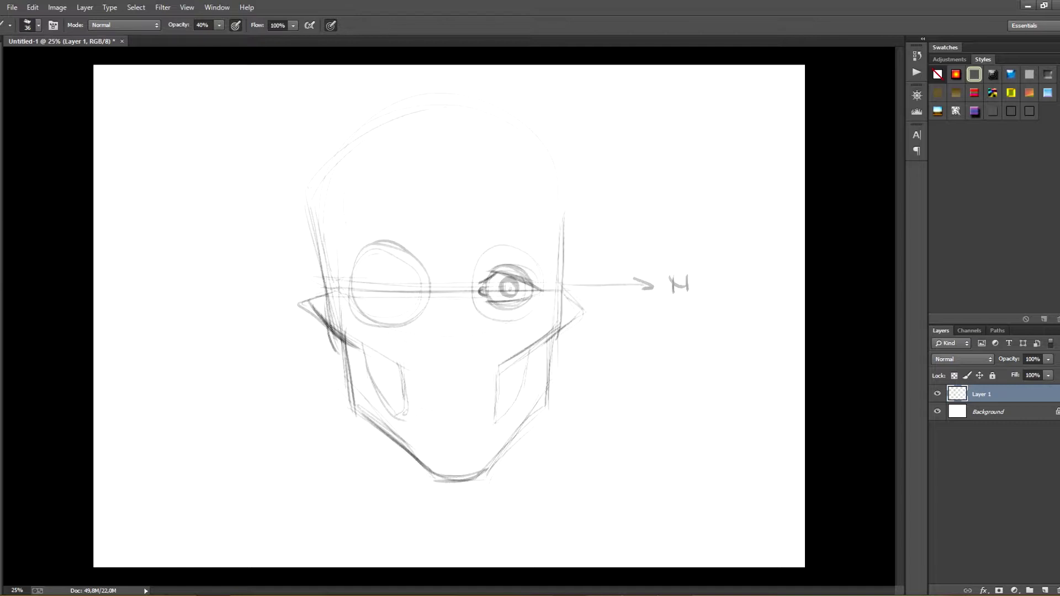
# Draw the curved bite line between the cheeks and define the vertical sides of the mouth and the right jaw opening
pyautogui.moveTo(400, 388); pyautogui.dragTo(505, 383)
pyautogui.moveTo(395, 361); pyautogui.dragTo(398, 389)
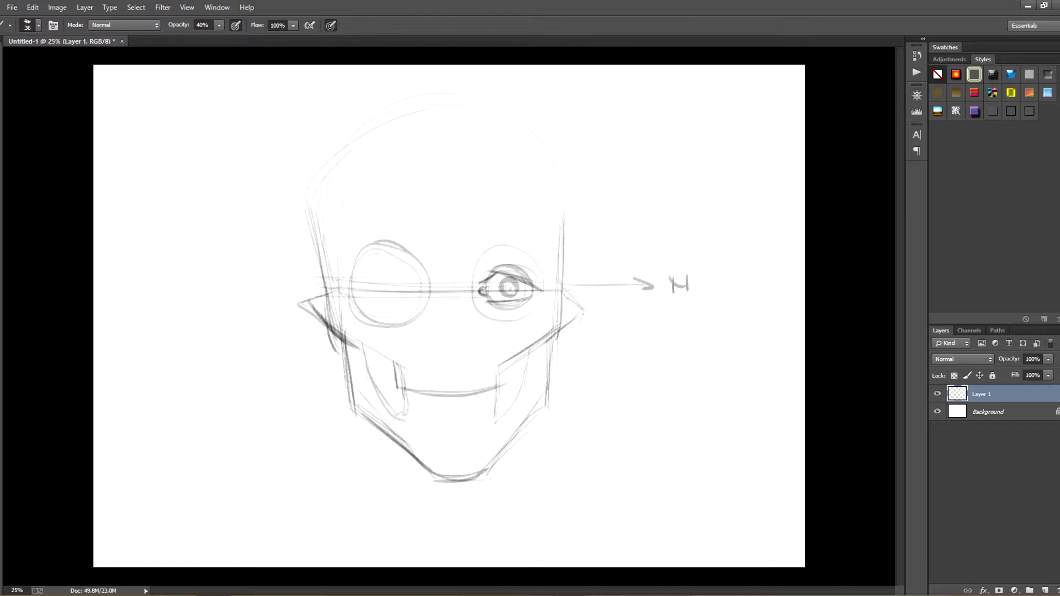
pyautogui.moveTo(504, 366); pyautogui.dragTo(504, 390)
pyautogui.moveTo(399, 390); pyautogui.dragTo(404, 415)
pyautogui.moveTo(499, 383)
pyautogui.mouseDown()
pyautogui.moveTo(503, 408)
pyautogui.moveTo(560, 328)
pyautogui.mouseUp()
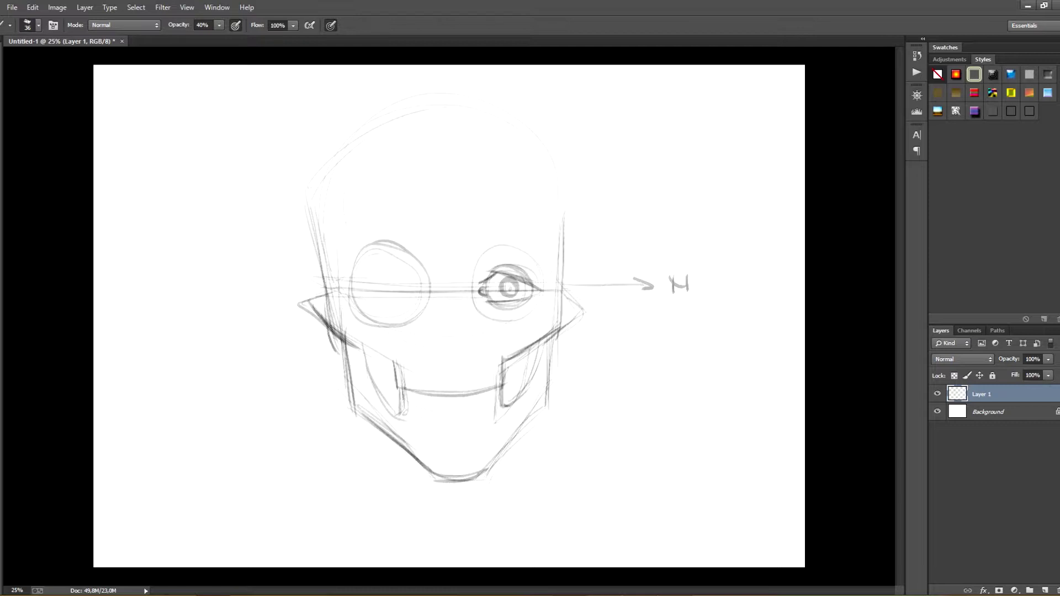
# Add the upper and lower edges of the tooth rows and divide them with vertical lines into individual teeth
pyautogui.moveTo(399, 373); pyautogui.dragTo(493, 367)
pyautogui.moveTo(400, 409)
pyautogui.mouseDown()
pyautogui.moveTo(472, 419)
pyautogui.moveTo(505, 408)
pyautogui.mouseUp()
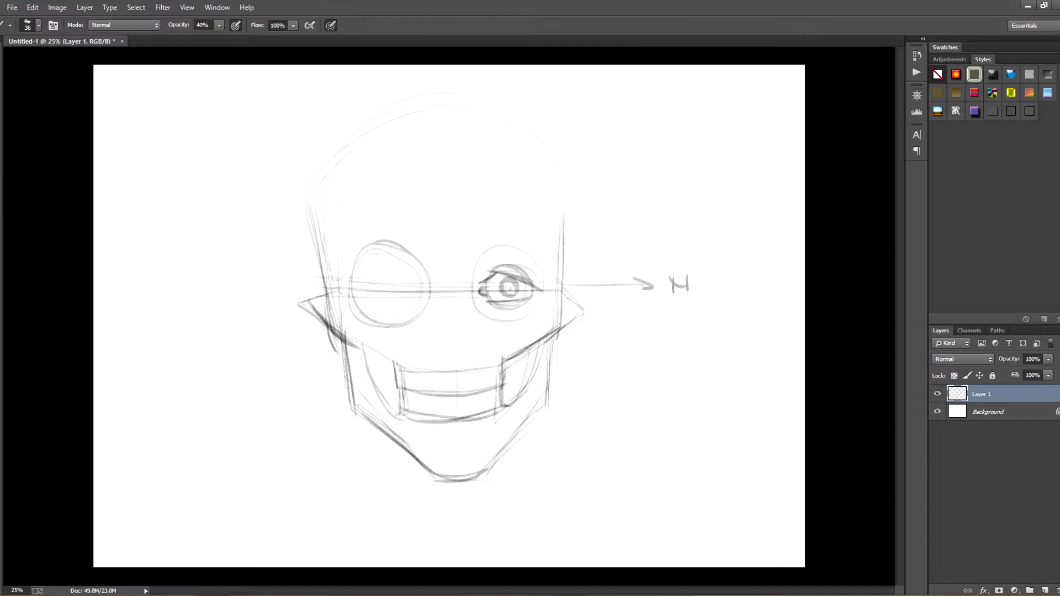
pyautogui.moveTo(457, 366); pyautogui.dragTo(456, 423)
pyautogui.moveTo(440, 381)
pyautogui.mouseDown()
pyautogui.moveTo(440, 406)
pyautogui.moveTo(472, 414)
pyautogui.moveTo(423, 421)
pyautogui.mouseUp()
pyautogui.moveTo(484, 381); pyautogui.dragTo(484, 414)
# Redraw the right eye socket as a darker angular outline around the eye
pyautogui.moveTo(431, 292)
pyautogui.mouseDown()
pyautogui.moveTo(478, 291)
pyautogui.moveTo(503, 242)
pyautogui.moveTo(494, 248)
pyautogui.mouseUp()
pyautogui.moveTo(488, 250)
pyautogui.mouseDown()
pyautogui.moveTo(512, 247)
pyautogui.moveTo(542, 270)
pyautogui.moveTo(478, 257)
pyautogui.moveTo(473, 268)
pyautogui.mouseUp()
pyautogui.moveTo(470, 280)
pyautogui.mouseDown()
pyautogui.moveTo(494, 321)
pyautogui.moveTo(547, 291)
pyautogui.mouseUp()
pyautogui.moveTo(546, 298); pyautogui.dragTo(544, 273)
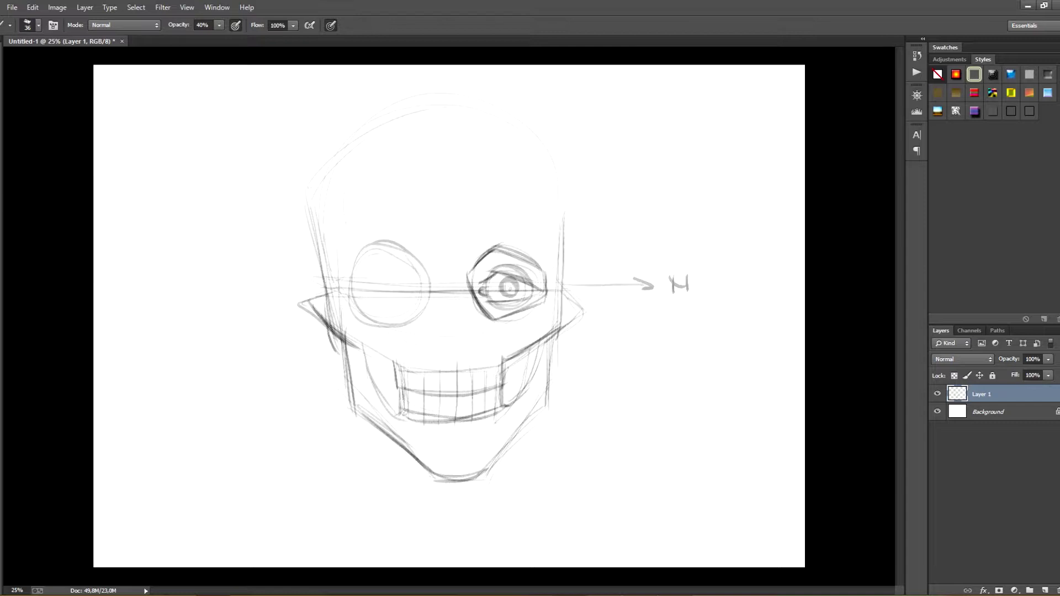
# Redraw the empty left eye socket as an angular outline and add a tapered nasal cavity with a central divider
pyautogui.moveTo(408, 256); pyautogui.dragTo(429, 280)
pyautogui.moveTo(371, 261); pyautogui.dragTo(405, 252)
pyautogui.moveTo(351, 271); pyautogui.dragTo(423, 249)
pyautogui.moveTo(406, 251); pyautogui.dragTo(427, 271)
pyautogui.moveTo(357, 266)
pyautogui.mouseDown()
pyautogui.moveTo(345, 297)
pyautogui.moveTo(364, 320)
pyautogui.moveTo(398, 321)
pyautogui.mouseUp()
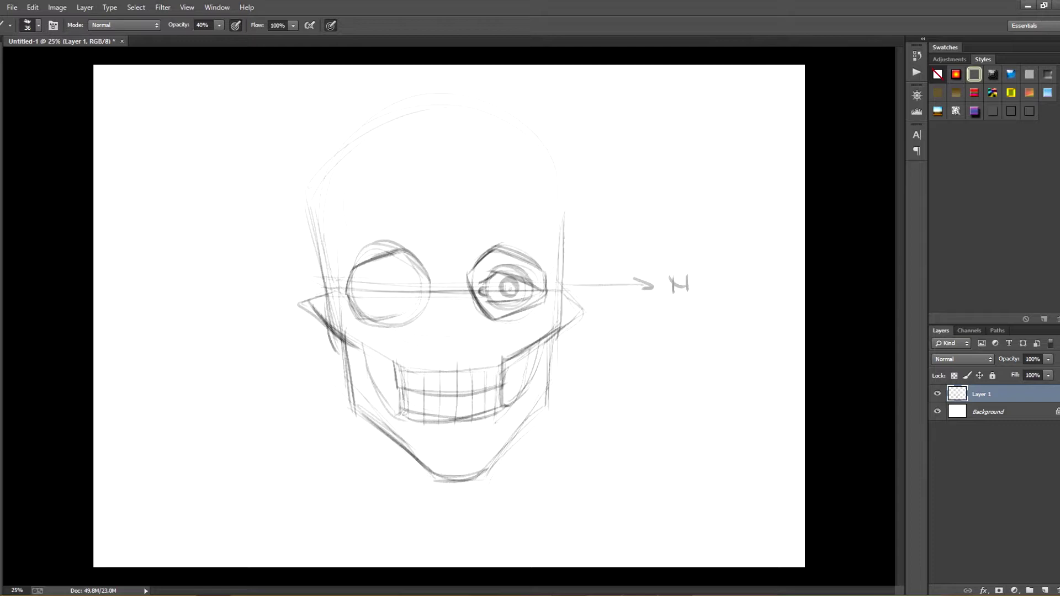
pyautogui.moveTo(430, 268)
pyautogui.mouseDown()
pyautogui.moveTo(428, 300)
pyautogui.moveTo(405, 319)
pyautogui.mouseUp()
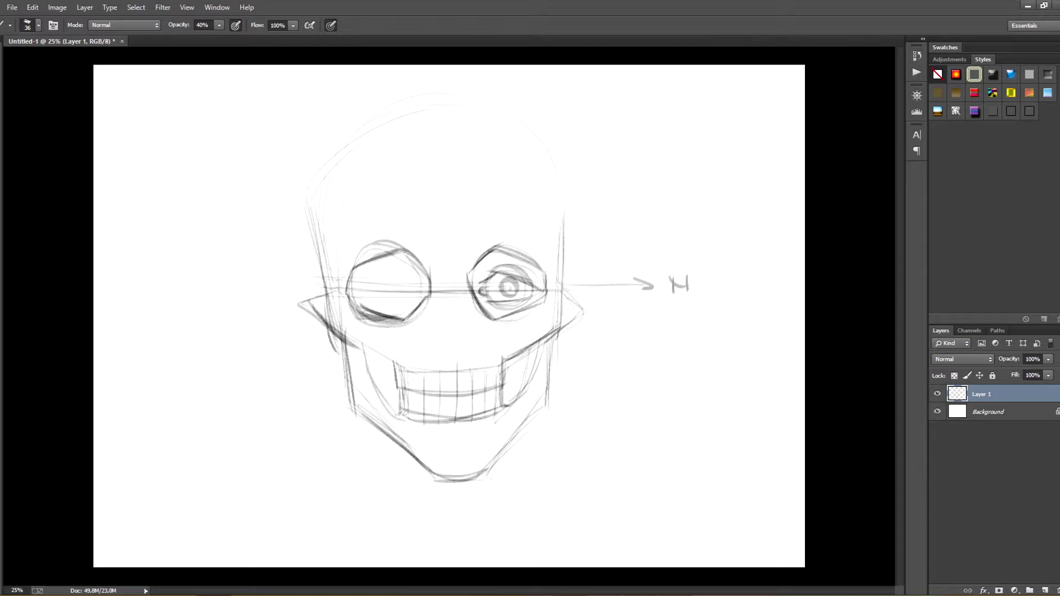
pyautogui.moveTo(440, 304); pyautogui.dragTo(456, 301)
pyautogui.moveTo(446, 306)
pyautogui.mouseDown()
pyautogui.moveTo(436, 350)
pyautogui.moveTo(473, 354)
pyautogui.moveTo(454, 357)
pyautogui.mouseUp()
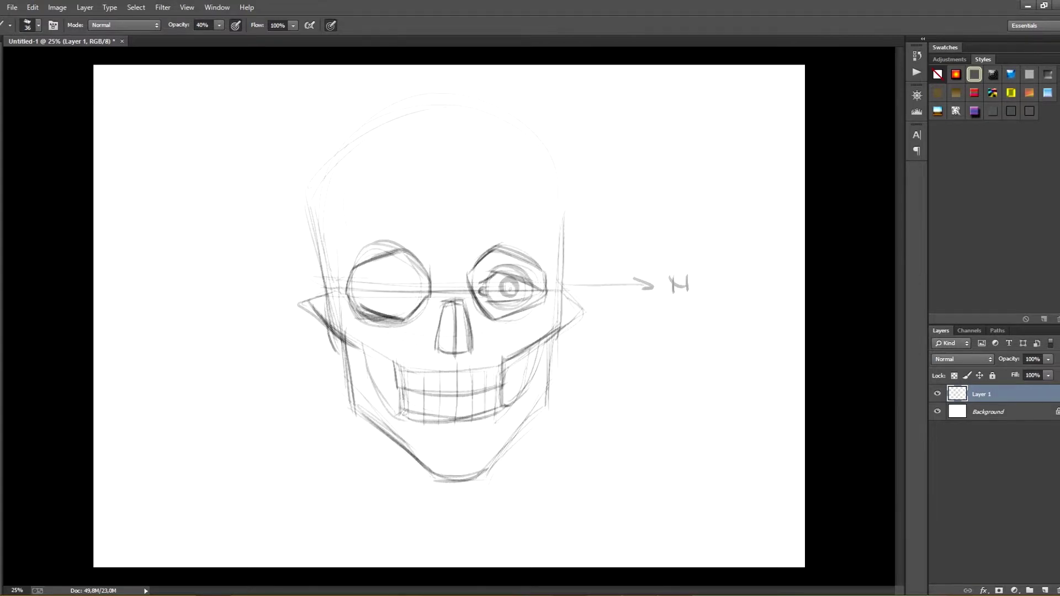
# Draw the outer brow contours beside both eye sockets and the left temple line rising up the forehead
pyautogui.moveTo(339, 291)
pyautogui.mouseDown()
pyautogui.moveTo(330, 259)
pyautogui.moveTo(354, 228)
pyautogui.mouseUp()
pyautogui.moveTo(554, 251); pyautogui.dragTo(555, 284)
pyautogui.moveTo(526, 215); pyautogui.dragTo(553, 249)
pyautogui.moveTo(552, 248); pyautogui.dragTo(553, 271)
pyautogui.moveTo(340, 241); pyautogui.dragTo(349, 231)
pyautogui.moveTo(348, 230)
pyautogui.mouseDown()
pyautogui.moveTo(360, 219)
pyautogui.moveTo(350, 219)
pyautogui.mouseUp()
pyautogui.moveTo(338, 159); pyautogui.dragTo(354, 218)
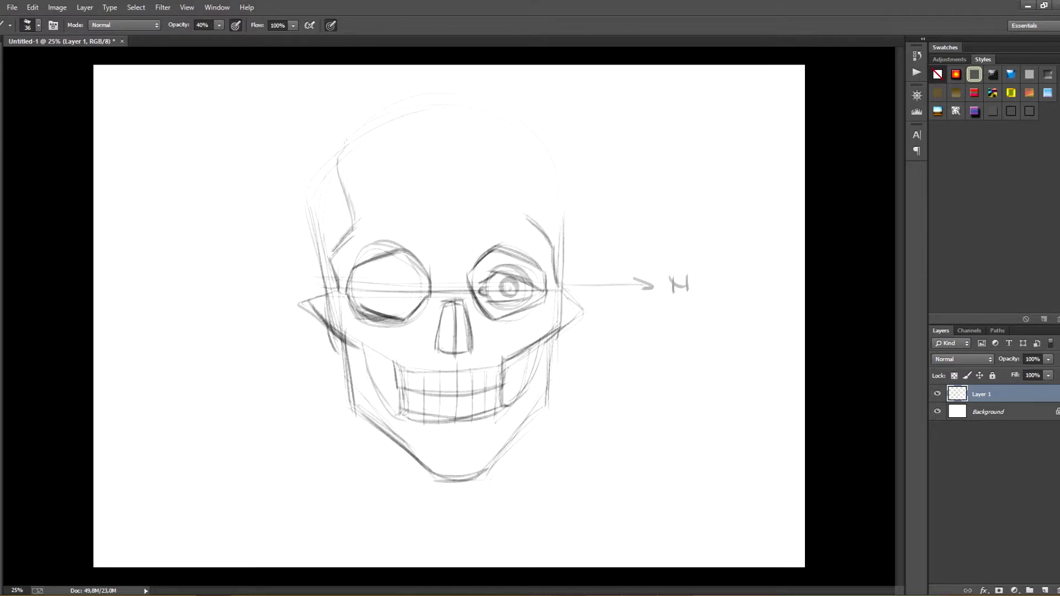
# Add the right temple line, darken the outer cranium on both sides, and mark the small bones behind the jaw
pyautogui.moveTo(544, 129); pyautogui.dragTo(535, 204)
pyautogui.moveTo(327, 327); pyautogui.dragTo(342, 352)
pyautogui.moveTo(308, 227)
pyautogui.mouseDown()
pyautogui.moveTo(320, 299)
pyautogui.moveTo(338, 155)
pyautogui.mouseUp()
pyautogui.moveTo(567, 329)
pyautogui.mouseDown()
pyautogui.moveTo(557, 352)
pyautogui.moveTo(566, 340)
pyautogui.mouseUp()
pyautogui.moveTo(569, 205); pyautogui.dragTo(563, 290)
pyautogui.moveTo(544, 147); pyautogui.dragTo(565, 208)
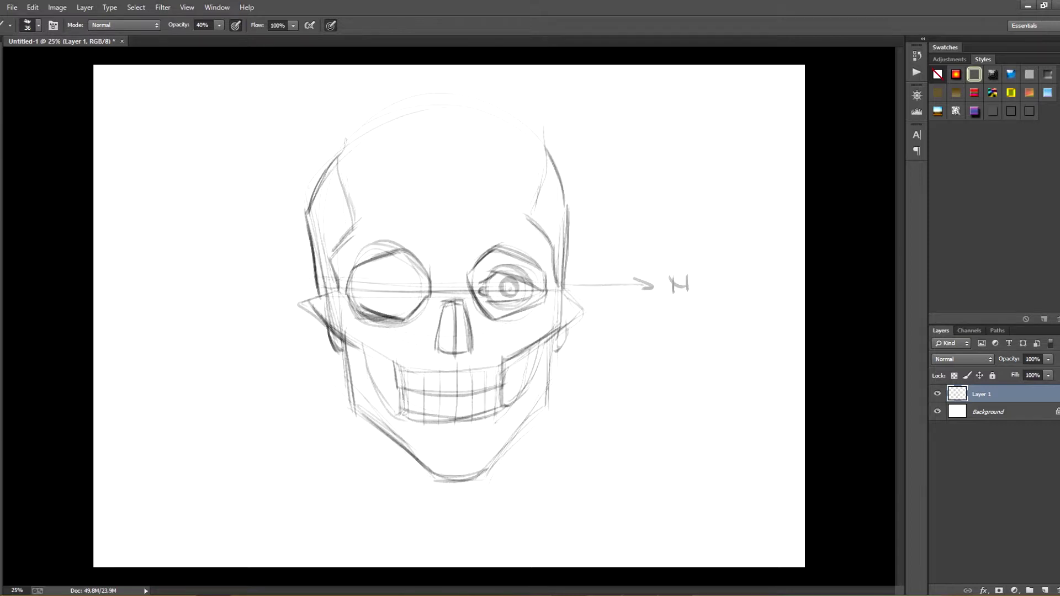
# Erase the leftover construction circle around the empty left eye socket and return to the brush
pyautogui.press('e')
pyautogui.moveTo(357, 255); pyautogui.dragTo(401, 247)
pyautogui.moveTo(353, 316)
pyautogui.mouseDown()
pyautogui.moveTo(397, 326)
pyautogui.moveTo(356, 320)
pyautogui.mouseUp()
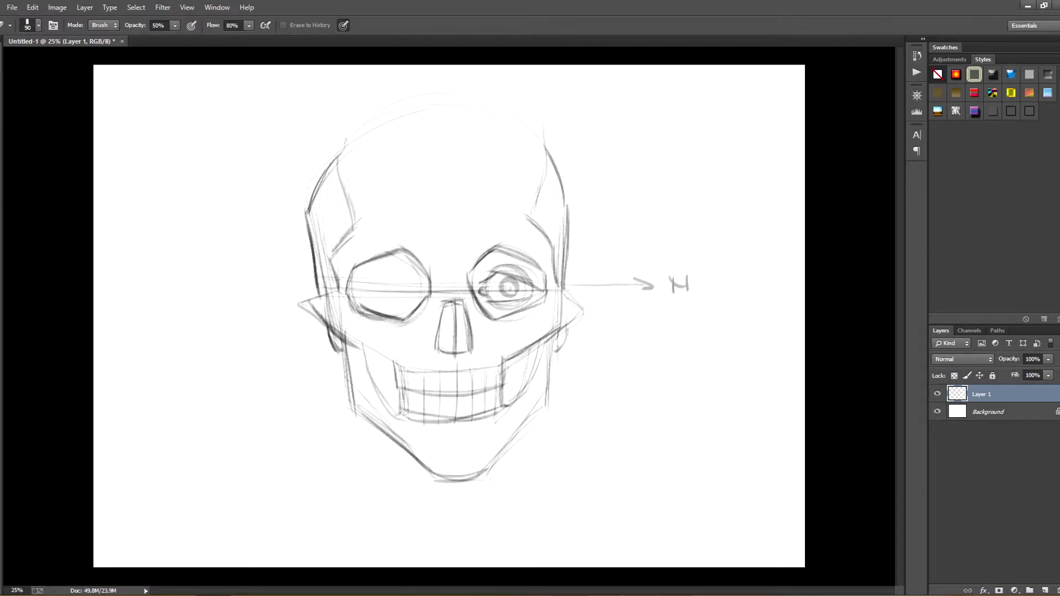
pyautogui.press('b')
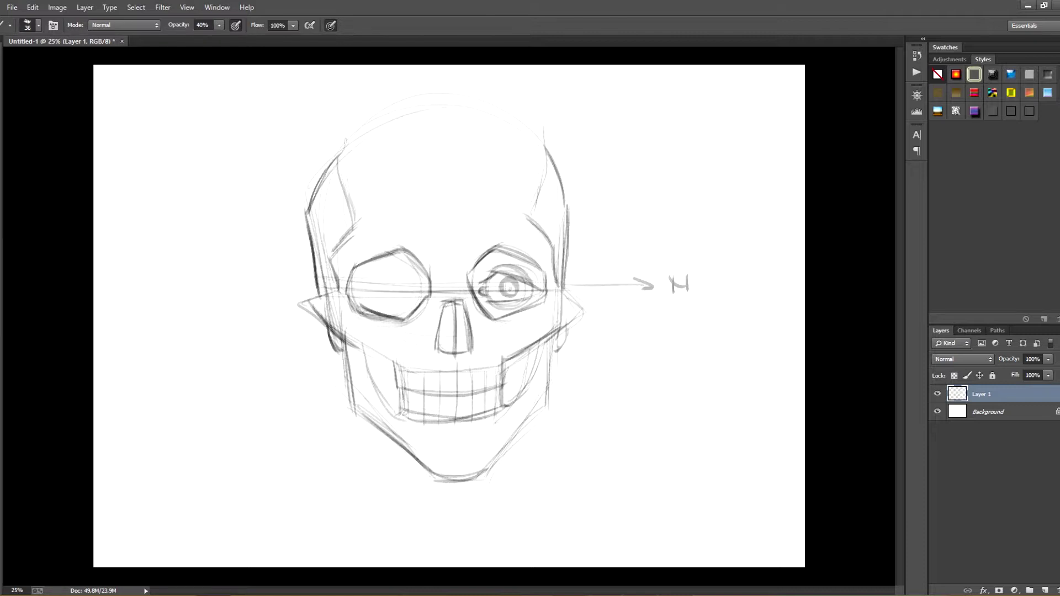
# Darken the base of the nasal cavity and refine both cheekbones with heavier, curved contours
pyautogui.moveTo(435, 347)
pyautogui.mouseDown()
pyautogui.moveTo(471, 347)
pyautogui.moveTo(459, 352)
pyautogui.mouseUp()
pyautogui.moveTo(311, 298); pyautogui.dragTo(320, 314)
pyautogui.moveTo(338, 276)
pyautogui.mouseDown()
pyautogui.moveTo(340, 291)
pyautogui.moveTo(322, 299)
pyautogui.moveTo(330, 327)
pyautogui.mouseUp()
pyautogui.moveTo(554, 278)
pyautogui.mouseDown()
pyautogui.moveTo(587, 301)
pyautogui.moveTo(514, 354)
pyautogui.mouseUp()
pyautogui.moveTo(563, 327); pyautogui.dragTo(503, 362)
pyautogui.moveTo(326, 323)
pyautogui.mouseDown()
pyautogui.moveTo(402, 368)
pyautogui.moveTo(476, 373)
pyautogui.moveTo(442, 397)
pyautogui.moveTo(457, 397)
pyautogui.mouseUp()
# Draw the individual upper teeth with pointed roots across the upper tooth row
pyautogui.moveTo(474, 373)
pyautogui.mouseDown()
pyautogui.moveTo(472, 397)
pyautogui.moveTo(483, 362)
pyautogui.moveTo(484, 394)
pyautogui.mouseUp()
pyautogui.moveTo(476, 395)
pyautogui.mouseDown()
pyautogui.moveTo(487, 395)
pyautogui.moveTo(497, 355)
pyautogui.moveTo(485, 393)
pyautogui.mouseUp()
pyautogui.moveTo(497, 358); pyautogui.dragTo(492, 390)
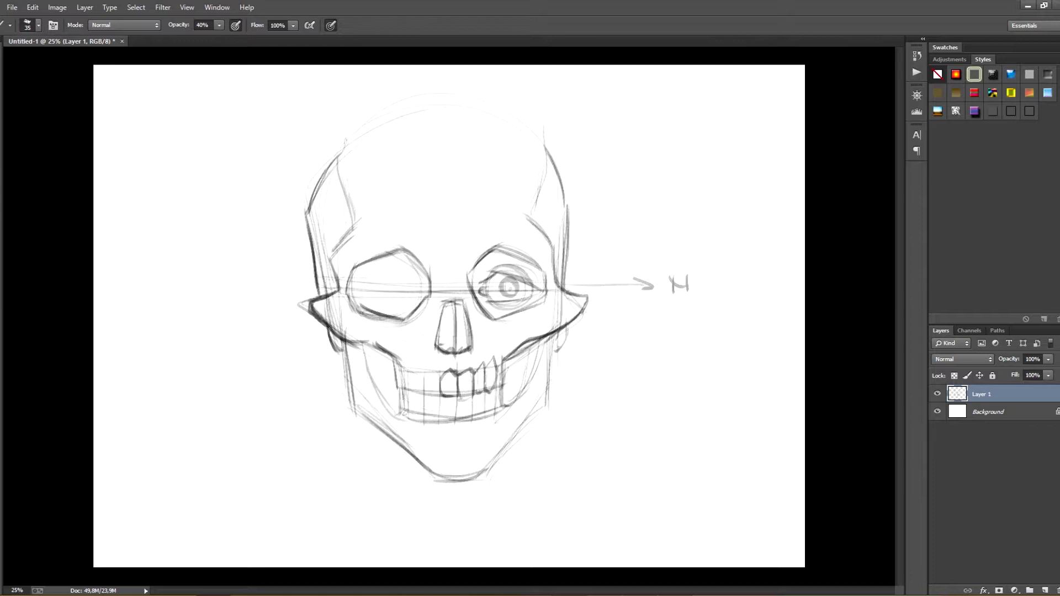
pyautogui.moveTo(440, 365); pyautogui.dragTo(423, 382)
pyautogui.moveTo(432, 378)
pyautogui.mouseDown()
pyautogui.moveTo(422, 398)
pyautogui.moveTo(419, 379)
pyautogui.moveTo(409, 400)
pyautogui.moveTo(418, 400)
pyautogui.mouseUp()
pyautogui.moveTo(409, 364); pyautogui.dragTo(394, 390)
# Draw the individual lower teeth with roots and darken the sides of the tooth rows
pyautogui.moveTo(500, 360)
pyautogui.mouseDown()
pyautogui.moveTo(504, 385)
pyautogui.moveTo(442, 420)
pyautogui.mouseUp()
pyautogui.moveTo(441, 395)
pyautogui.mouseDown()
pyautogui.moveTo(455, 397)
pyautogui.moveTo(455, 411)
pyautogui.mouseUp()
pyautogui.moveTo(442, 417); pyautogui.dragTo(448, 427)
pyautogui.moveTo(462, 395)
pyautogui.mouseDown()
pyautogui.moveTo(471, 397)
pyautogui.moveTo(460, 424)
pyautogui.moveTo(495, 418)
pyautogui.moveTo(440, 401)
pyautogui.moveTo(427, 421)
pyautogui.mouseUp()
pyautogui.moveTo(437, 399)
pyautogui.mouseDown()
pyautogui.moveTo(435, 426)
pyautogui.moveTo(428, 401)
pyautogui.moveTo(420, 426)
pyautogui.mouseUp()
pyautogui.moveTo(426, 402)
pyautogui.mouseDown()
pyautogui.moveTo(423, 427)
pyautogui.moveTo(409, 419)
pyautogui.mouseUp()
pyautogui.moveTo(408, 393)
pyautogui.mouseDown()
pyautogui.moveTo(416, 395)
pyautogui.moveTo(401, 412)
pyautogui.mouseUp()
pyautogui.moveTo(502, 387); pyautogui.dragTo(501, 400)
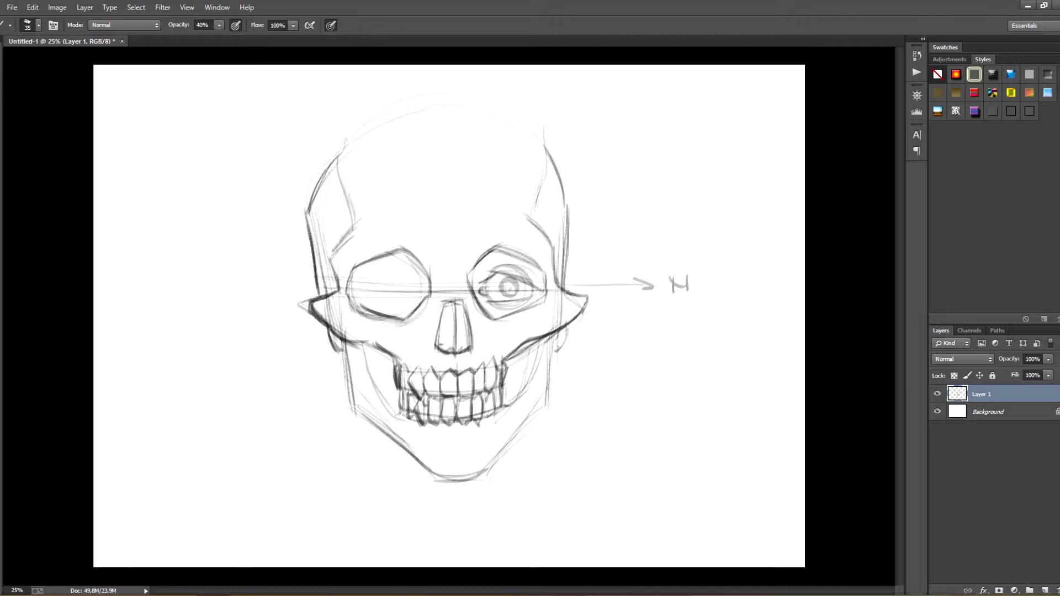
# Clean up the lower-left edge of the empty eye socket with the eraser and return to the brush
pyautogui.press('e')
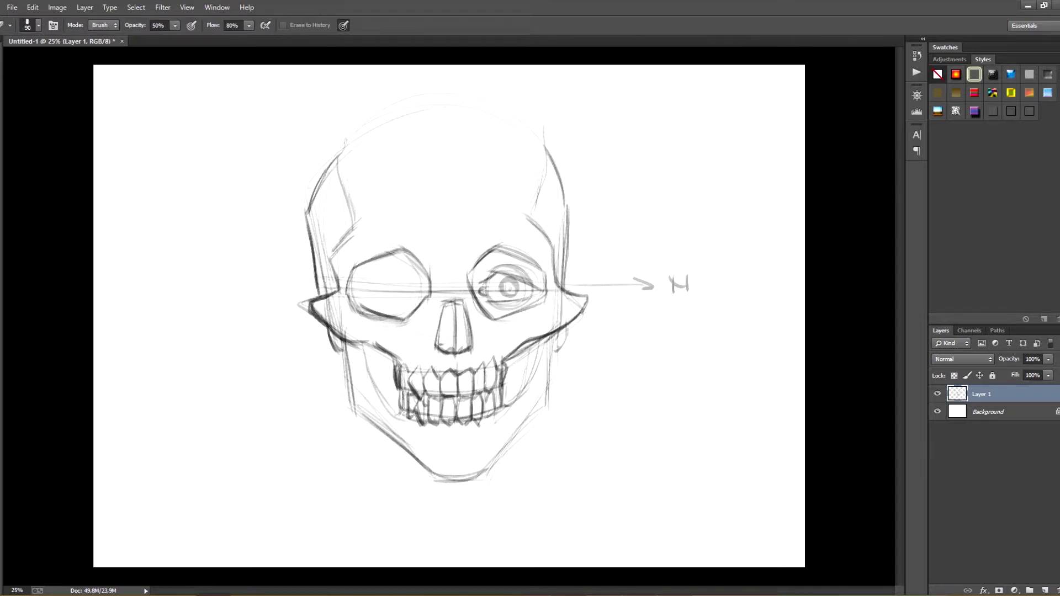
pyautogui.moveTo(361, 317)
pyautogui.mouseDown()
pyautogui.moveTo(380, 314)
pyautogui.moveTo(354, 309)
pyautogui.mouseUp()
pyautogui.press('b')
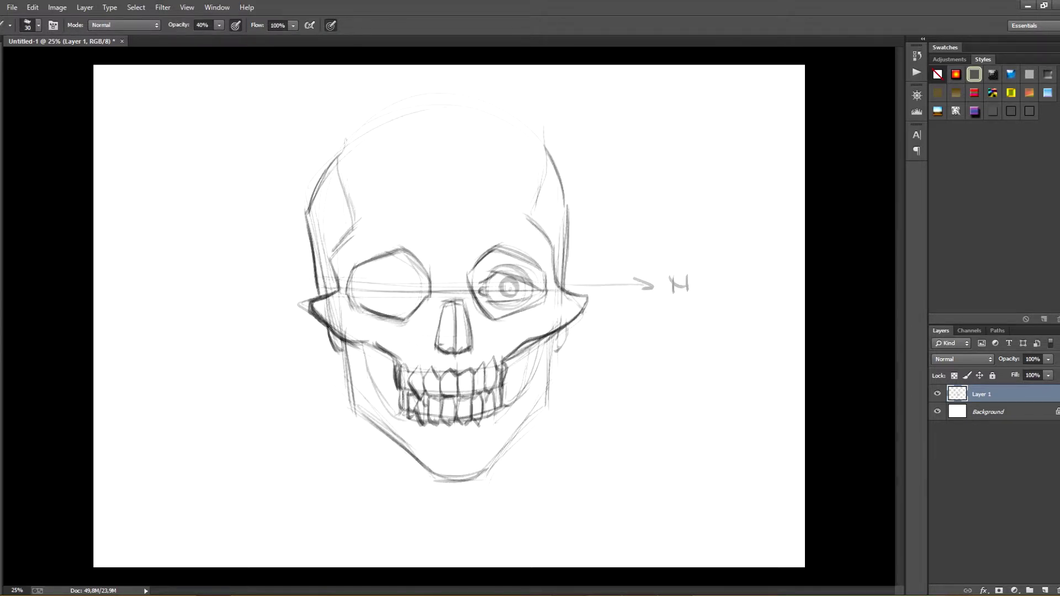
# Darken the left jaw branch and outline the openings between the jaw and the teeth on both sides
pyautogui.moveTo(346, 344); pyautogui.dragTo(354, 412)
pyautogui.moveTo(365, 342)
pyautogui.mouseDown()
pyautogui.moveTo(372, 383)
pyautogui.moveTo(401, 419)
pyautogui.mouseUp()
pyautogui.moveTo(506, 400); pyautogui.dragTo(506, 419)
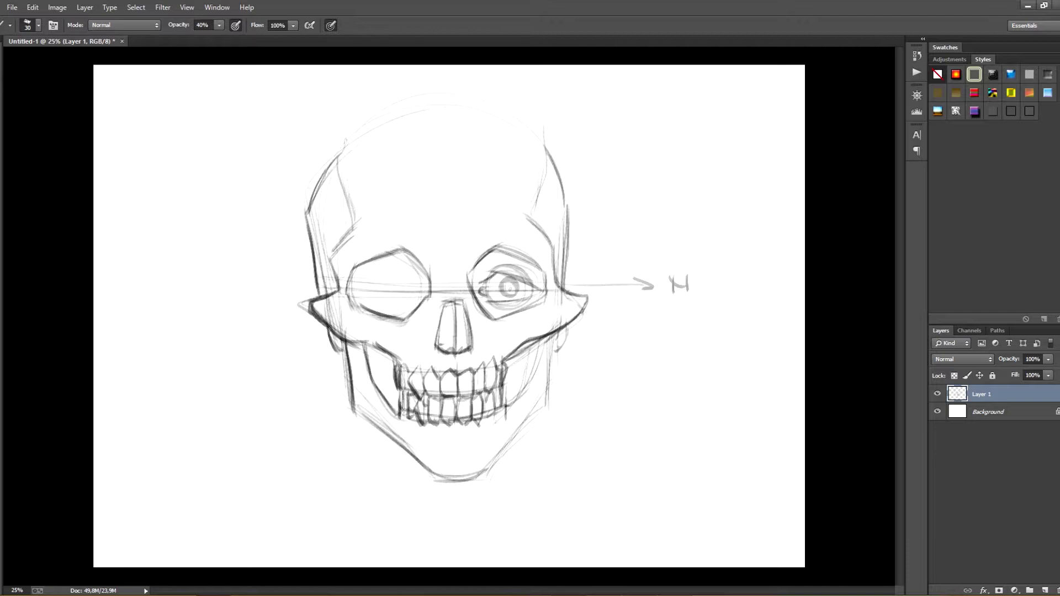
pyautogui.moveTo(536, 337)
pyautogui.mouseDown()
pyautogui.moveTo(533, 375)
pyautogui.moveTo(504, 366)
pyautogui.moveTo(502, 395)
pyautogui.mouseUp()
pyautogui.moveTo(533, 362); pyautogui.dragTo(513, 405)
# Shade the jaw openings, nasal cavity and empty eye socket grey with an enlarged brush, starting on the right socket
pyautogui.moveTo(376, 378)
pyautogui.mouseDown()
pyautogui.moveTo(402, 415)
pyautogui.moveTo(396, 407)
pyautogui.mouseUp()
pyautogui.moveTo(367, 351)
pyautogui.mouseDown()
pyautogui.moveTo(397, 392)
pyautogui.moveTo(393, 367)
pyautogui.moveTo(446, 338)
pyautogui.moveTo(464, 303)
pyautogui.moveTo(459, 352)
pyautogui.moveTo(445, 319)
pyautogui.mouseUp()
pyautogui.press(']')
pyautogui.press(']')
pyautogui.press(']')
pyautogui.moveTo(354, 291)
pyautogui.mouseDown()
pyautogui.moveTo(371, 298)
pyautogui.moveTo(389, 276)
pyautogui.moveTo(410, 301)
pyautogui.moveTo(425, 276)
pyautogui.moveTo(500, 249)
pyautogui.mouseUp()
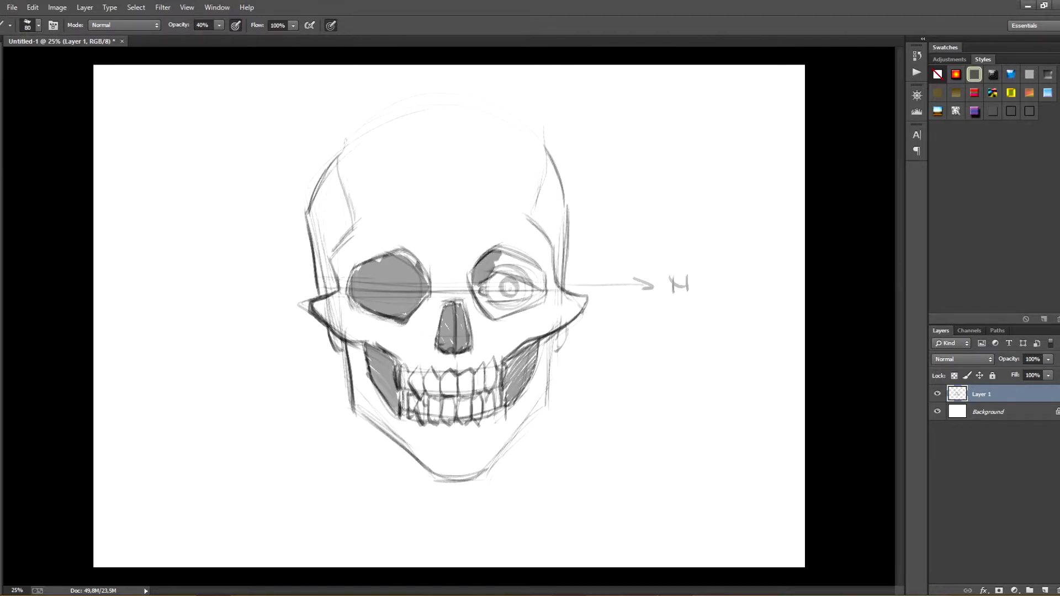
# Shade the right eye socket grey around the eye, lighten the eyeball with the eraser, and redefine its lower lid
pyautogui.moveTo(473, 282)
pyautogui.mouseDown()
pyautogui.moveTo(503, 321)
pyautogui.moveTo(543, 292)
pyautogui.mouseUp()
pyautogui.moveTo(543, 292)
pyautogui.mouseDown()
pyautogui.moveTo(497, 259)
pyautogui.moveTo(545, 286)
pyautogui.moveTo(530, 281)
pyautogui.mouseUp()
pyautogui.press('e')
pyautogui.moveTo(497, 308); pyautogui.dragTo(529, 298)
pyautogui.press('b')
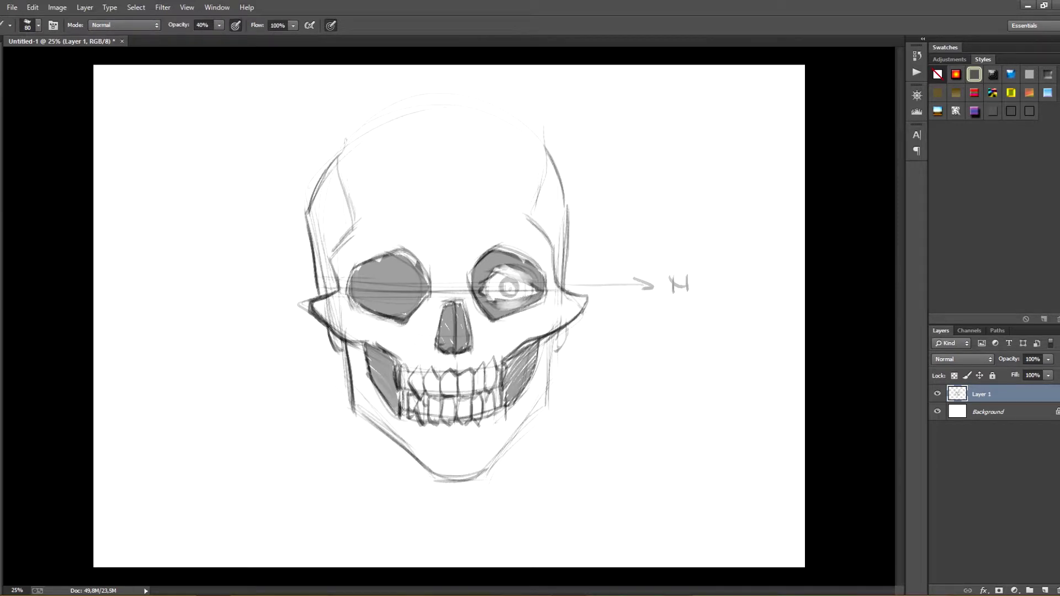
pyautogui.moveTo(491, 303)
pyautogui.mouseDown()
pyautogui.moveTo(534, 298)
pyautogui.moveTo(536, 274)
pyautogui.mouseUp()
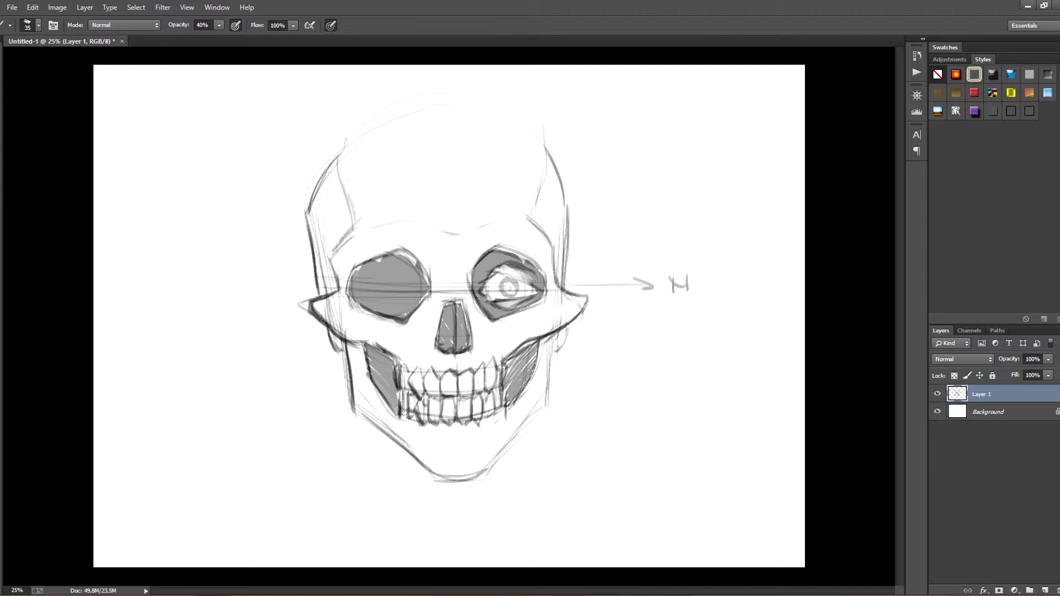
# Sketch faint brow ridge lines and reshape the upper inner edge of the empty eye socket, erasing the old contour
pyautogui.press('e')
pyautogui.press('b')
pyautogui.moveTo(353, 264); pyautogui.dragTo(492, 234)
pyautogui.moveTo(407, 232)
pyautogui.mouseDown()
pyautogui.moveTo(417, 263)
pyautogui.moveTo(382, 253)
pyautogui.moveTo(354, 266)
pyautogui.mouseUp()
pyautogui.press('e')
pyautogui.moveTo(407, 233); pyautogui.dragTo(430, 277)
pyautogui.press('b')
pyautogui.press('e')
pyautogui.press('b')
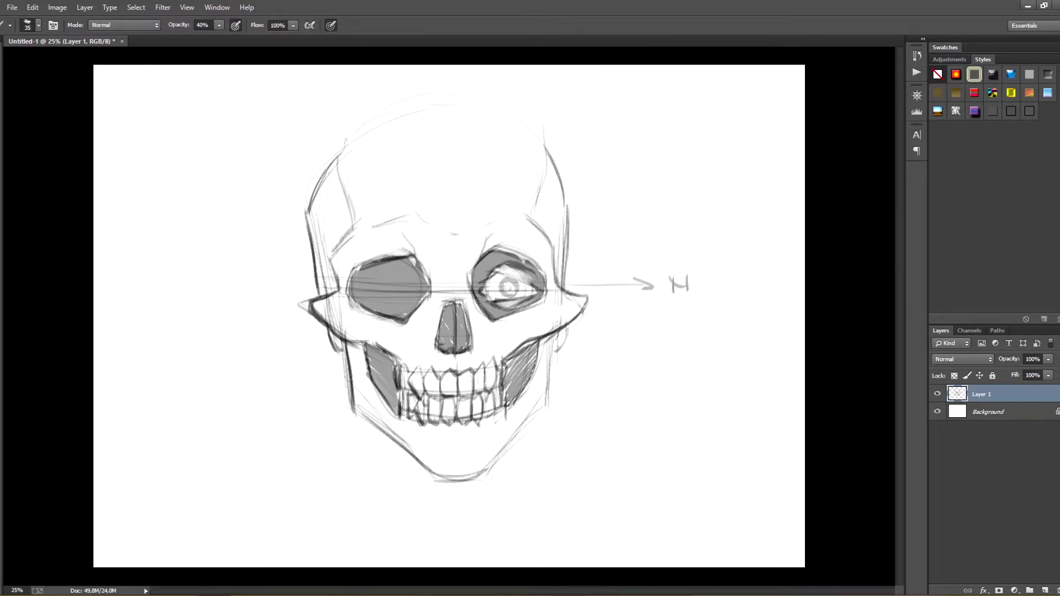
# Darken the outer brow contours and mark the bone seams beside both eye sockets
pyautogui.moveTo(339, 293); pyautogui.dragTo(335, 259)
pyautogui.moveTo(335, 260)
pyautogui.mouseDown()
pyautogui.moveTo(357, 228)
pyautogui.moveTo(338, 272)
pyautogui.moveTo(350, 275)
pyautogui.mouseUp()
pyautogui.moveTo(554, 260); pyautogui.dragTo(547, 271)
pyautogui.moveTo(539, 225); pyautogui.dragTo(552, 256)
pyautogui.moveTo(539, 227); pyautogui.dragTo(555, 267)
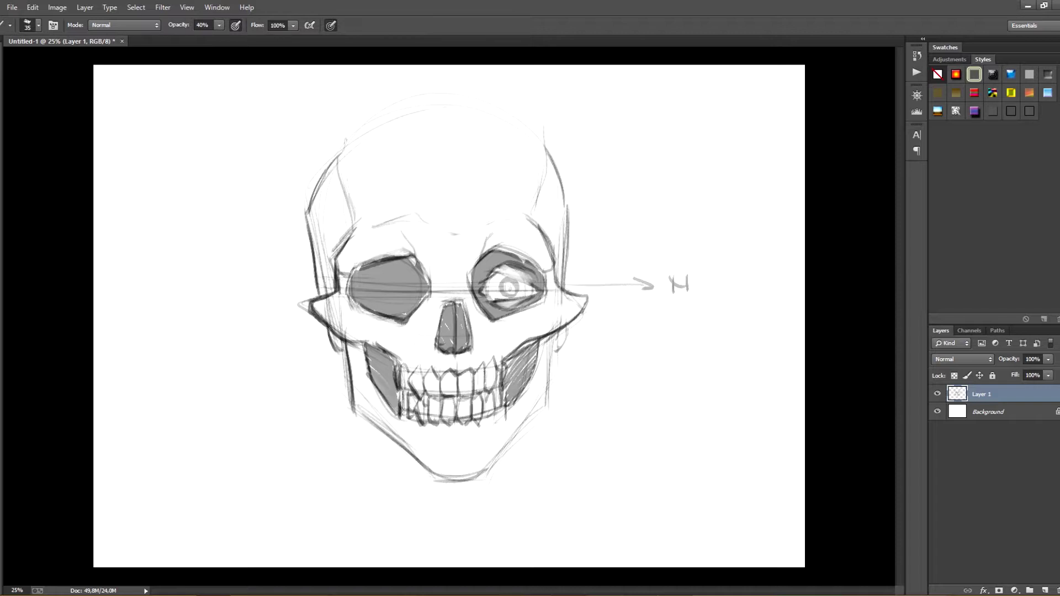
# Add short contour lines down both cheekbones and a small crease on the chin below the teeth
pyautogui.moveTo(358, 301); pyautogui.dragTo(349, 339)
pyautogui.moveTo(536, 308); pyautogui.dragTo(529, 339)
pyautogui.moveTo(452, 439); pyautogui.dragTo(465, 439)
pyautogui.moveTo(462, 440); pyautogui.dragTo(475, 437)
# Soften the faint brow ridge lines above both eye sockets with the eraser and return to the brush
pyautogui.press('e')
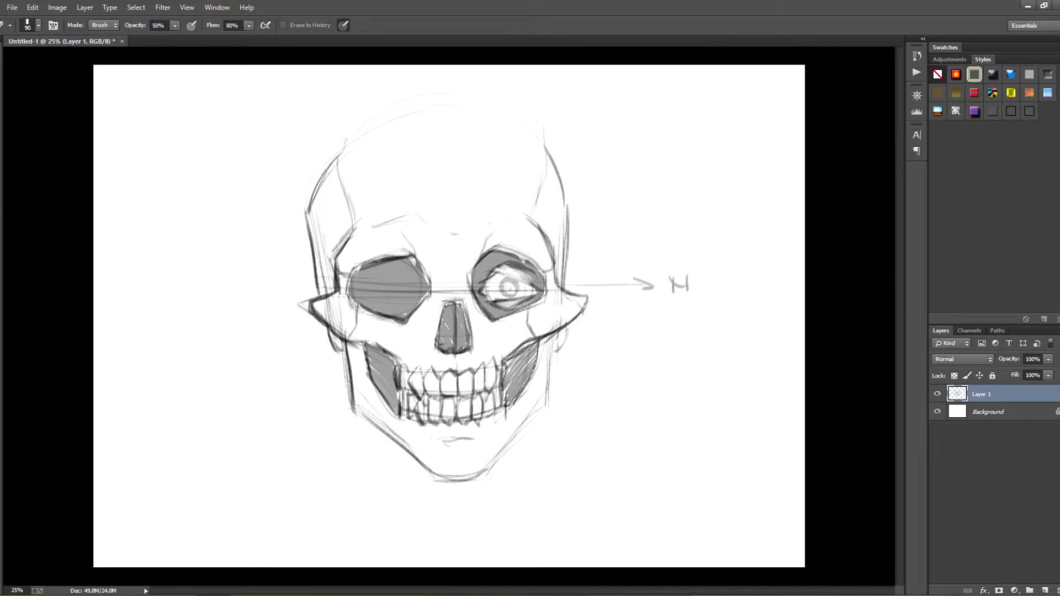
pyautogui.moveTo(493, 234); pyautogui.dragTo(484, 244)
pyautogui.moveTo(414, 215)
pyautogui.mouseDown()
pyautogui.moveTo(373, 227)
pyautogui.moveTo(402, 220)
pyautogui.mouseUp()
pyautogui.press('b')
pyautogui.press('e')
pyautogui.press('b')
# Darken the small bone behind the right jaw and retrace the cranium outline over the crown and down the right side
pyautogui.moveTo(528, 315); pyautogui.dragTo(553, 356)
pyautogui.moveTo(566, 330); pyautogui.dragTo(553, 356)
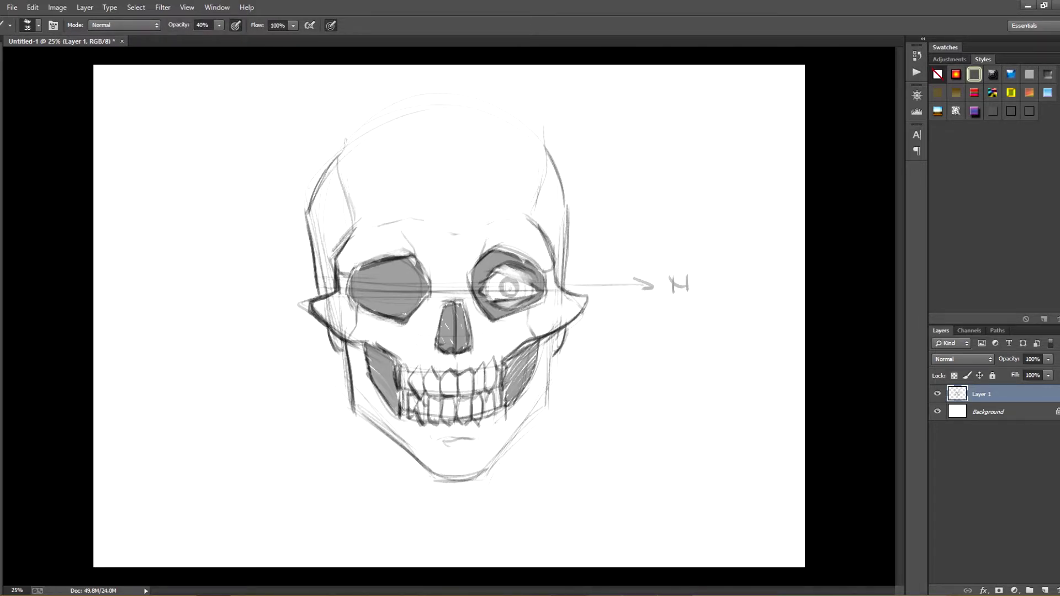
pyautogui.moveTo(567, 260); pyautogui.dragTo(566, 292)
pyautogui.moveTo(334, 158)
pyautogui.mouseDown()
pyautogui.moveTo(424, 109)
pyautogui.moveTo(498, 114)
pyautogui.moveTo(559, 178)
pyautogui.moveTo(568, 270)
pyautogui.mouseUp()
# Sharpen the sides of the empty eye socket and darken the right jaw and flat, angular chin outline
pyautogui.moveTo(357, 265); pyautogui.dragTo(349, 300)
pyautogui.moveTo(413, 259); pyautogui.dragTo(432, 292)
pyautogui.moveTo(547, 348); pyautogui.dragTo(546, 409)
pyautogui.moveTo(546, 397); pyautogui.dragTo(523, 422)
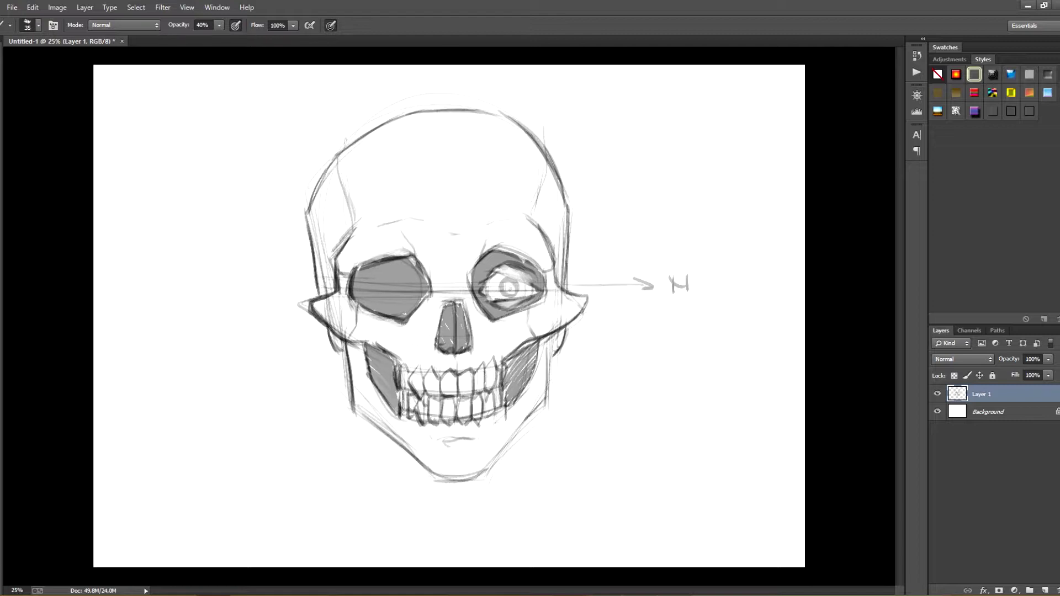
pyautogui.moveTo(434, 477)
pyautogui.mouseDown()
pyautogui.moveTo(461, 480)
pyautogui.moveTo(435, 480)
pyautogui.mouseUp()
pyautogui.moveTo(436, 478); pyautogui.dragTo(482, 475)
pyautogui.moveTo(513, 434); pyautogui.dragTo(481, 476)
pyautogui.moveTo(407, 448); pyautogui.dragTo(433, 480)
# Darken the iris and eyelid of the eye, and refine the nasal cavity's top edge and the centre line below it
pyautogui.moveTo(512, 278); pyautogui.dragTo(510, 297)
pyautogui.moveTo(488, 275); pyautogui.dragTo(544, 286)
pyautogui.moveTo(456, 355); pyautogui.dragTo(456, 370)
pyautogui.moveTo(445, 304); pyautogui.dragTo(466, 302)
pyautogui.moveTo(451, 301); pyautogui.dragTo(463, 301)
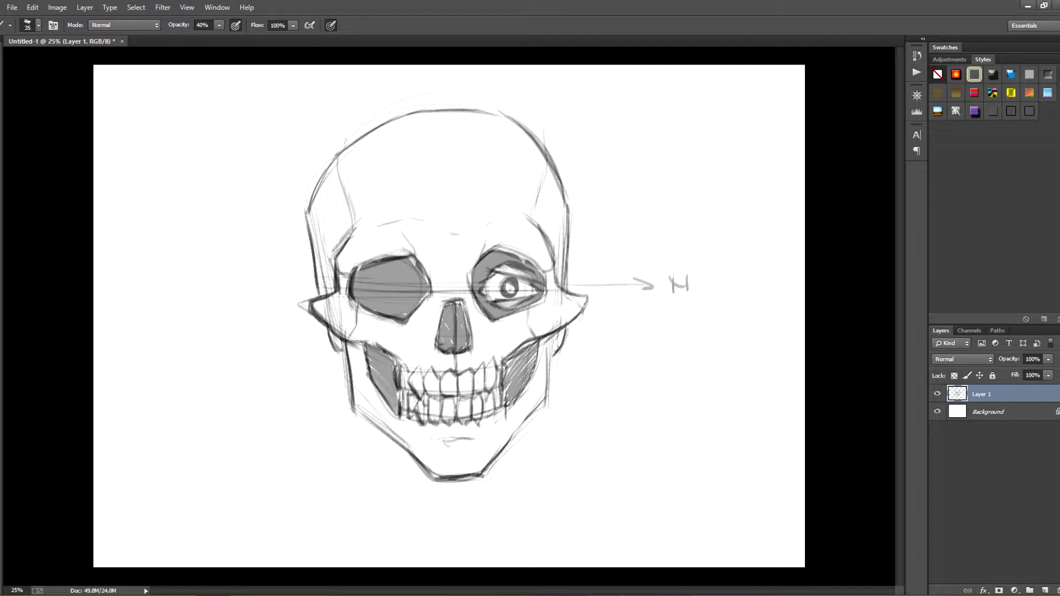
# Draw horizontal proportion lines extending right of the skull at the forehead, brow, nose base and chin
pyautogui.moveTo(372, 242); pyautogui.dragTo(710, 238)
pyautogui.hotkey('ctrl', 'z')
pyautogui.moveTo(537, 239); pyautogui.dragTo(713, 239)
pyautogui.moveTo(464, 351); pyautogui.dragTo(700, 351)
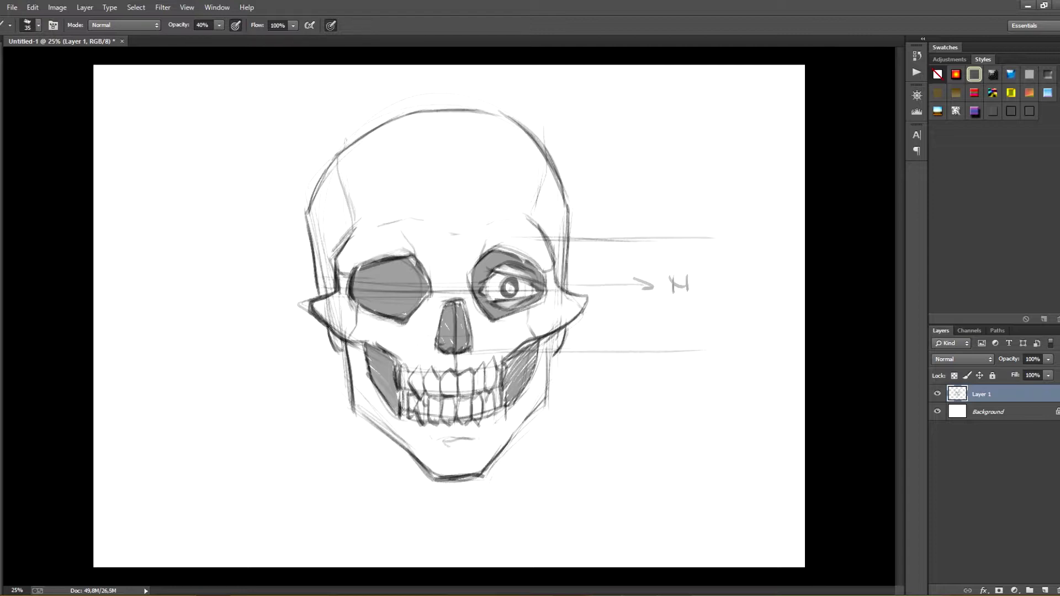
pyautogui.moveTo(651, 474); pyautogui.dragTo(720, 472)
pyautogui.moveTo(559, 360); pyautogui.dragTo(724, 356)
pyautogui.moveTo(437, 154); pyautogui.dragTo(677, 149)
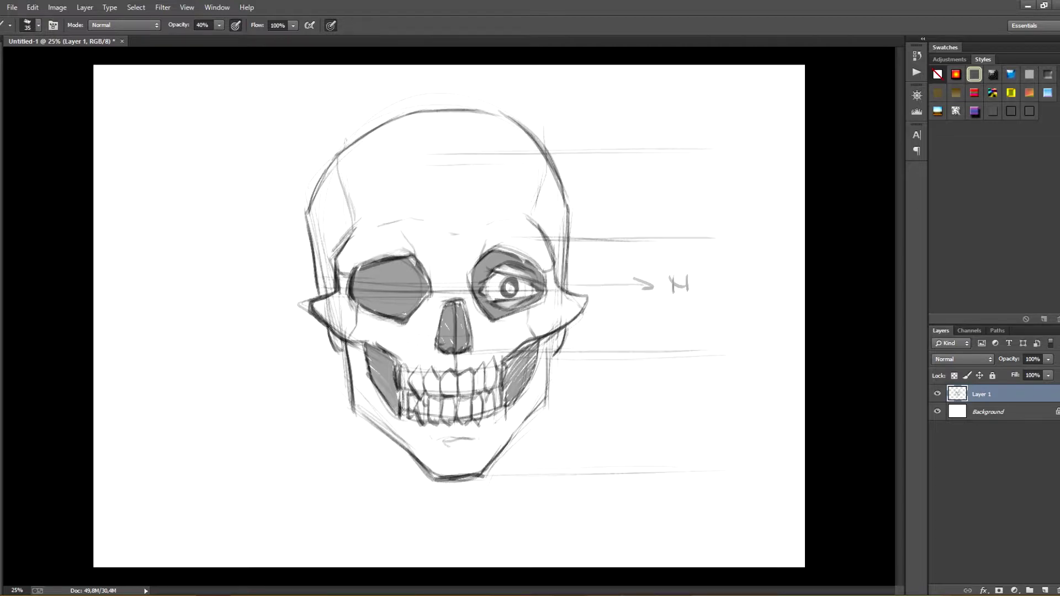
# Redraw the forehead proportion line slightly higher and add another horizontal guide just above the chin line
pyautogui.hotkey('ctrl', 'z')
pyautogui.moveTo(427, 152); pyautogui.dragTo(697, 147)
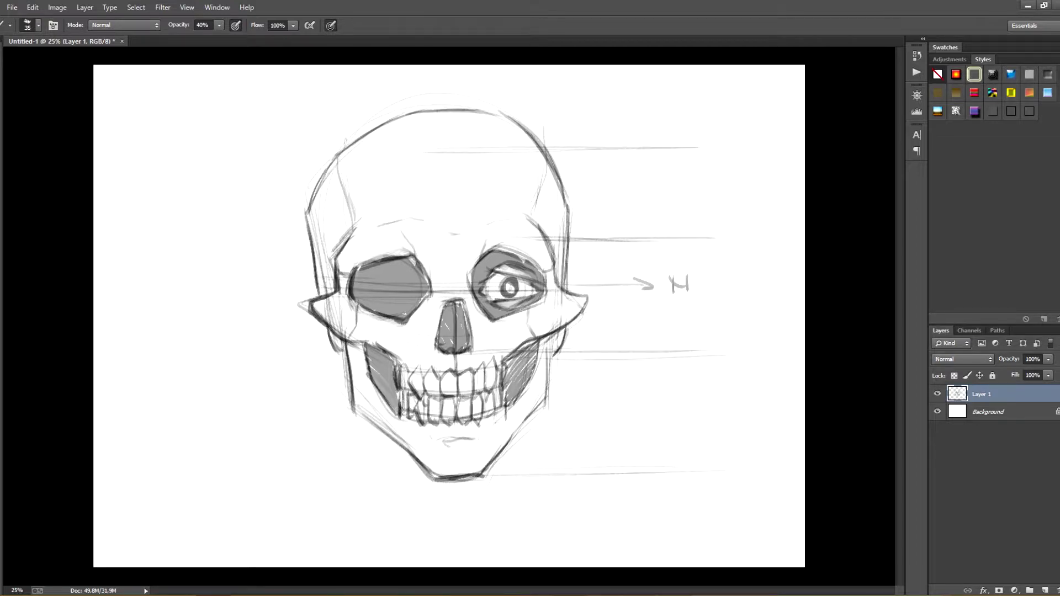
pyautogui.moveTo(493, 464); pyautogui.dragTo(723, 461)
# Darken the bottom of the nasal cavity and clean up its lower right corner
pyautogui.moveTo(439, 354)
pyautogui.mouseDown()
pyautogui.moveTo(469, 356)
pyautogui.moveTo(439, 352)
pyautogui.moveTo(474, 345)
pyautogui.moveTo(466, 350)
pyautogui.mouseUp()
pyautogui.press('e')
pyautogui.moveTo(466, 350)
pyautogui.mouseDown()
pyautogui.moveTo(444, 352)
pyautogui.moveTo(475, 353)
pyautogui.mouseUp()
pyautogui.press('b')
pyautogui.moveTo(438, 353); pyautogui.dragTo(467, 350)
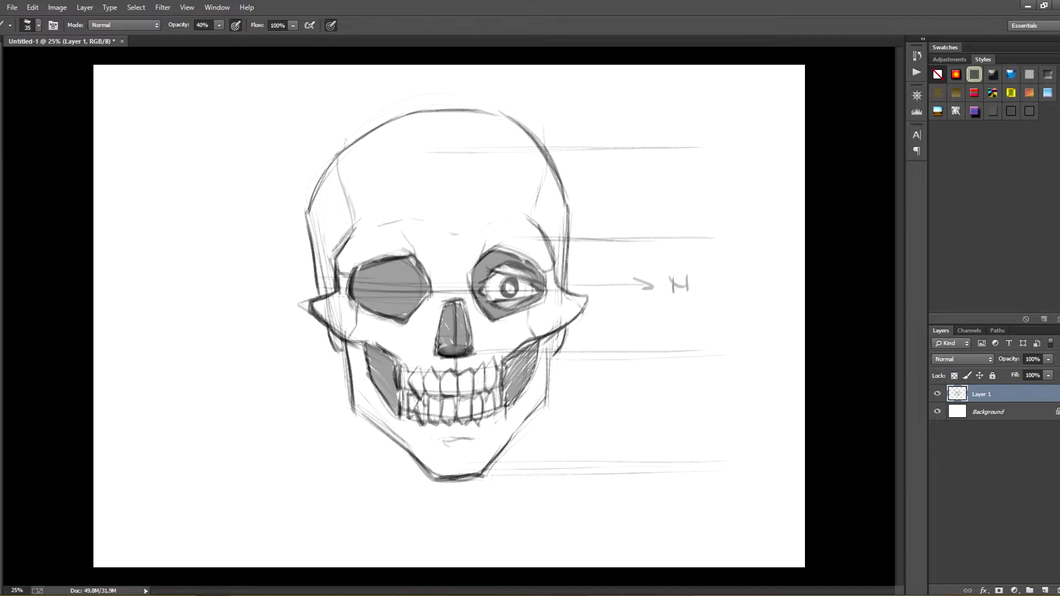
# Draw a vertical line spanning the forehead to chin guides and write "3/3" beside it
pyautogui.moveTo(743, 149); pyautogui.dragTo(736, 458)
pyautogui.moveTo(757, 250); pyautogui.dragTo(757, 274)
pyautogui.moveTo(771, 258); pyautogui.dragTo(764, 288)
pyautogui.moveTo(768, 283)
pyautogui.mouseDown()
pyautogui.moveTo(777, 291)
pyautogui.moveTo(768, 303)
pyautogui.mouseUp()
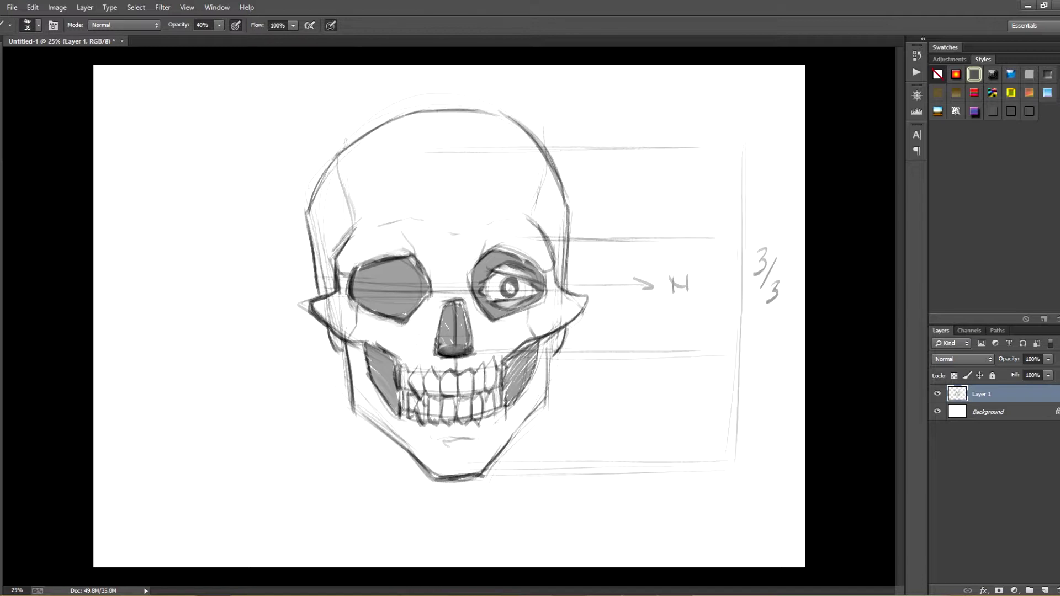
# Mark small dark spots at the centre of the upper forehead and the chin, and circle the letter M
pyautogui.moveTo(443, 148); pyautogui.dragTo(456, 149)
pyautogui.moveTo(451, 475); pyautogui.dragTo(465, 470)
pyautogui.moveTo(653, 290); pyautogui.dragTo(656, 282)
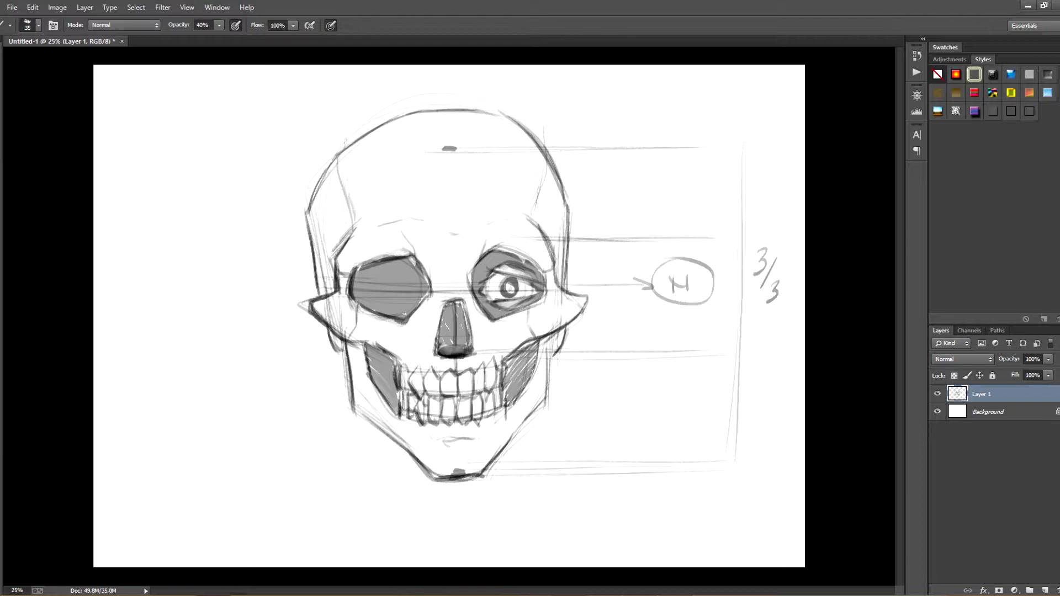
# Add a new layer above the sketch, rename the sketch layer "skull", and make the new layer active
pyautogui.click(1044, 590)
pyautogui.doubleClick(981, 412)
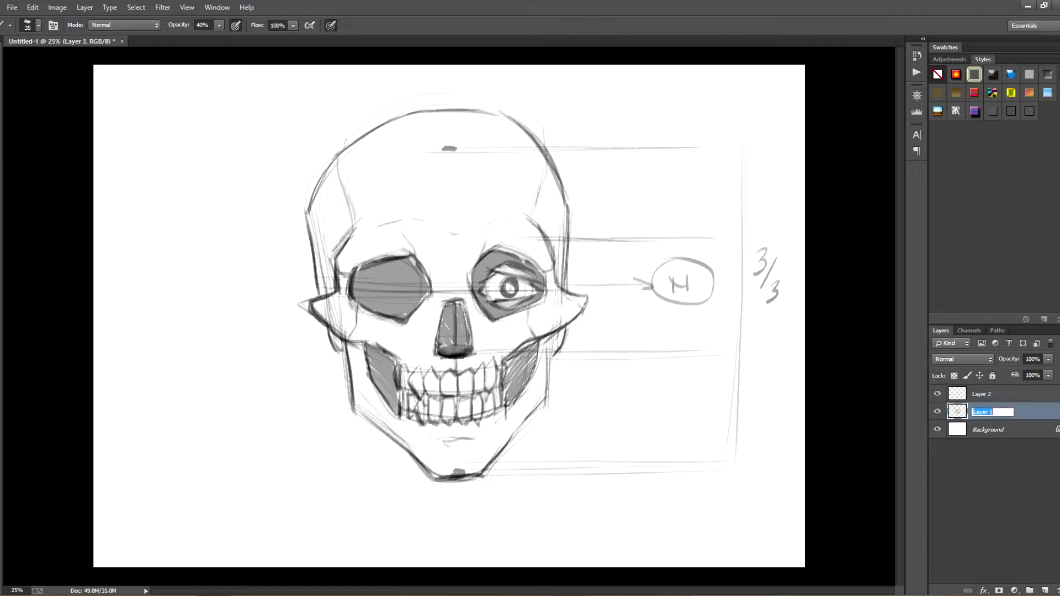
pyautogui.write('skull')
pyautogui.press('Return')
pyautogui.click(994, 394)
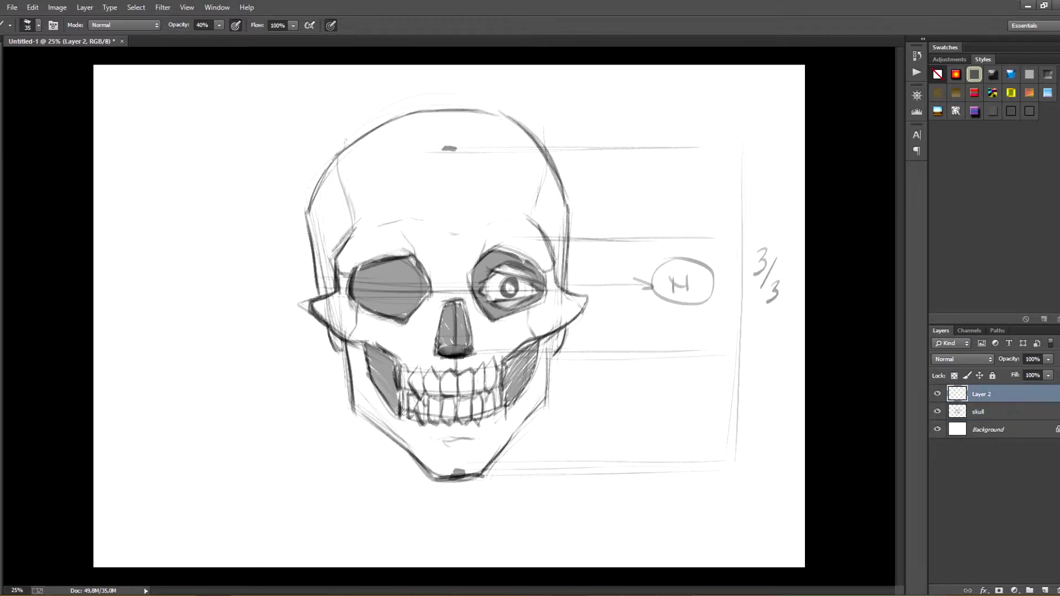
# Set the foreground color to red f31e1e, outline and hatch the forehead bone, and label it "FRONTAL"
pyautogui.click(1, 337)
pyautogui.click(923, 376)
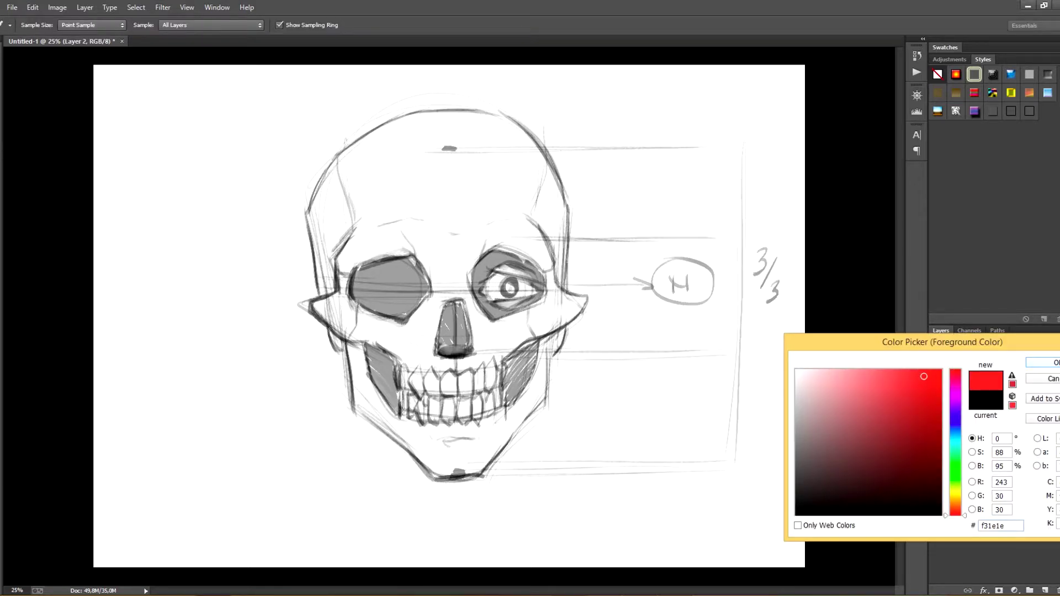
pyautogui.click(1042, 362)
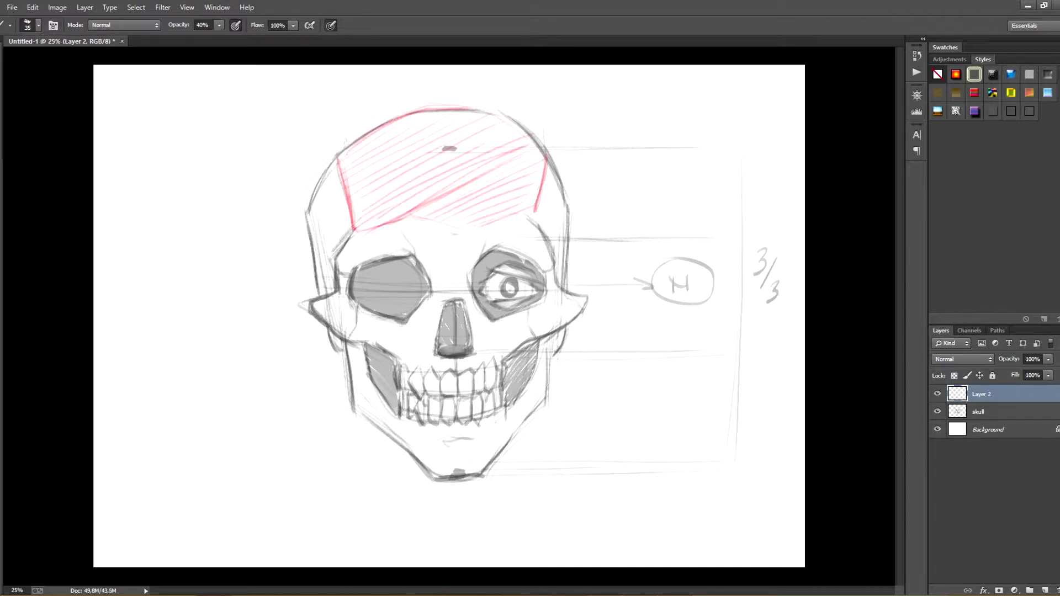
pyautogui.press('0')
pyautogui.moveTo(515, 135); pyautogui.dragTo(657, 140)
pyautogui.press('5')
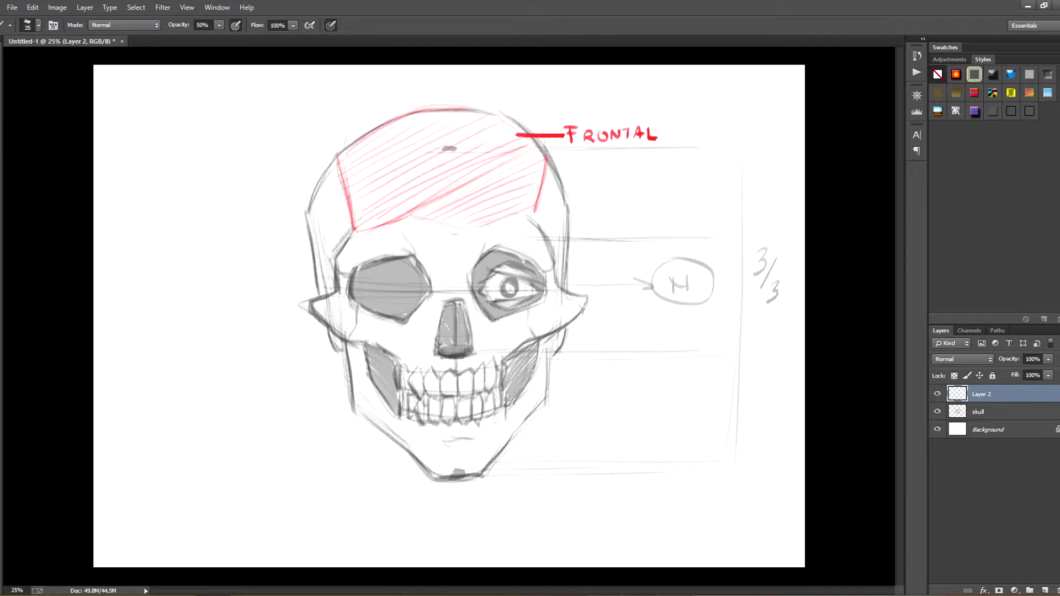
# Outline and hatch the side of the cranium beside the right temple in red and label it "PARIETAL"
pyautogui.moveTo(559, 196); pyautogui.dragTo(552, 244)
pyautogui.moveTo(545, 160); pyautogui.dragTo(568, 284)
pyautogui.moveTo(553, 218)
pyautogui.mouseDown()
pyautogui.moveTo(538, 258)
pyautogui.moveTo(583, 218)
pyautogui.moveTo(606, 224)
pyautogui.mouseUp()
pyautogui.press('0')
pyautogui.moveTo(607, 223); pyautogui.dragTo(613, 223)
pyautogui.moveTo(616, 213); pyautogui.dragTo(619, 223)
pyautogui.moveTo(628, 211); pyautogui.dragTo(636, 210)
pyautogui.moveTo(632, 212)
pyautogui.mouseDown()
pyautogui.moveTo(632, 223)
pyautogui.moveTo(647, 221)
pyautogui.mouseUp()
pyautogui.moveTo(642, 217); pyautogui.dragTo(646, 217)
pyautogui.moveTo(650, 211); pyautogui.dragTo(659, 224)
pyautogui.press('5')
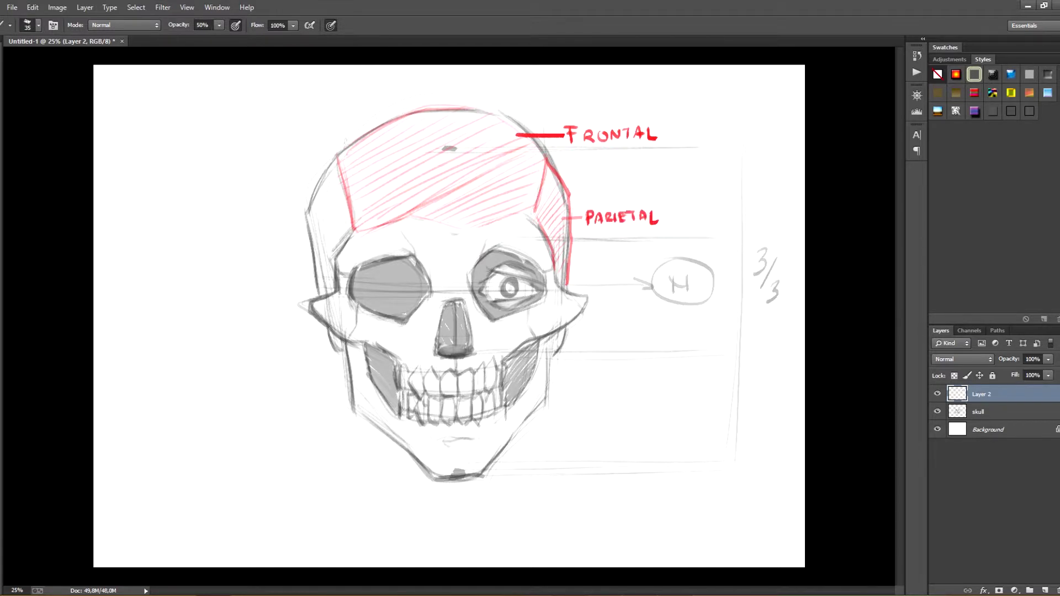
# Hatch the small bones behind both sides of the jaw in red and label them "MASTOID PROCESSES"
pyautogui.moveTo(554, 336)
pyautogui.mouseDown()
pyautogui.moveTo(551, 357)
pyautogui.moveTo(625, 335)
pyautogui.moveTo(656, 348)
pyautogui.moveTo(685, 332)
pyautogui.moveTo(750, 344)
pyautogui.mouseUp()
pyautogui.hotkey('ctrl', 'z')
pyautogui.press('0')
pyautogui.moveTo(343, 331); pyautogui.dragTo(332, 350)
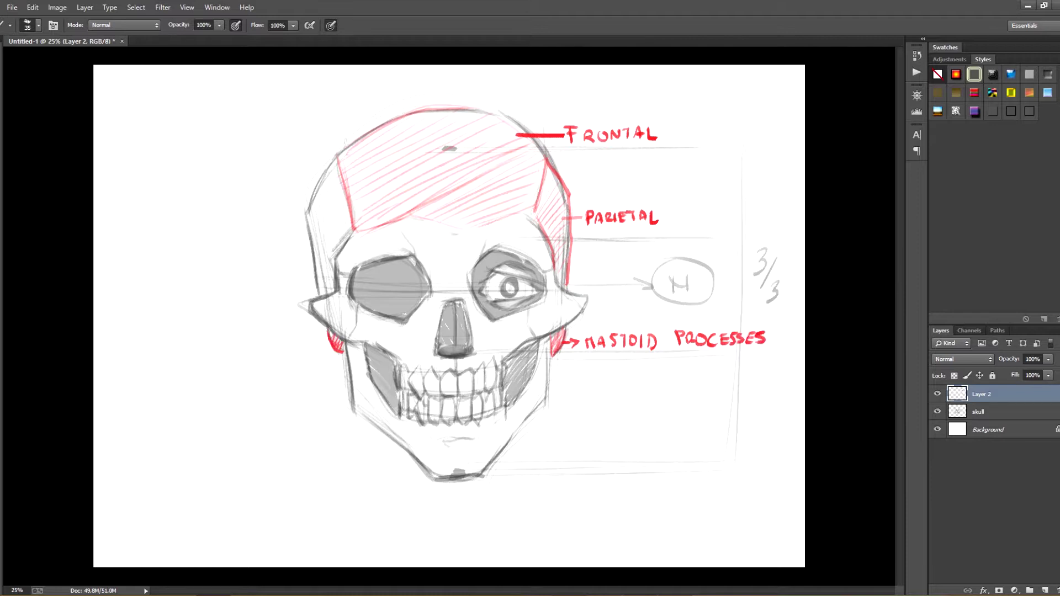
# Outline and hatch the right cheekbone in red and label it "ZYGOMATIC BOW" with an arrow
pyautogui.moveTo(557, 292); pyautogui.dragTo(525, 314)
pyautogui.moveTo(525, 314)
pyautogui.mouseDown()
pyautogui.moveTo(536, 338)
pyautogui.moveTo(559, 295)
pyautogui.mouseUp()
pyautogui.moveTo(531, 326); pyautogui.dragTo(583, 301)
pyautogui.moveTo(546, 332); pyautogui.dragTo(599, 306)
pyautogui.moveTo(597, 302); pyautogui.dragTo(629, 312)
pyautogui.moveTo(643, 301)
pyautogui.mouseDown()
pyautogui.moveTo(660, 314)
pyautogui.moveTo(680, 303)
pyautogui.mouseUp()
pyautogui.moveTo(677, 312)
pyautogui.mouseDown()
pyautogui.moveTo(690, 302)
pyautogui.moveTo(697, 311)
pyautogui.mouseUp()
pyautogui.moveTo(711, 302)
pyautogui.mouseDown()
pyautogui.moveTo(700, 313)
pyautogui.moveTo(730, 312)
pyautogui.mouseUp()
pyautogui.moveTo(737, 301); pyautogui.dragTo(735, 312)
pyautogui.moveTo(741, 301)
pyautogui.mouseDown()
pyautogui.moveTo(749, 313)
pyautogui.moveTo(749, 298)
pyautogui.mouseUp()
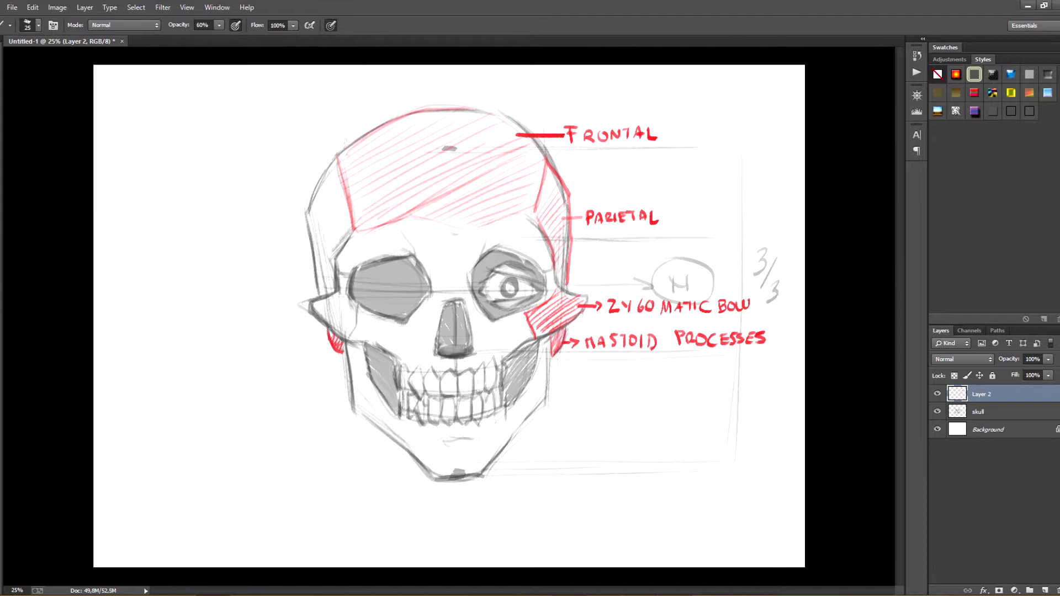
# Outline and hatch the area between the brows in red and label it "GLABELLA" with a leader line
pyautogui.moveTo(411, 225); pyautogui.dragTo(430, 278)
pyautogui.moveTo(468, 238); pyautogui.dragTo(433, 265)
pyautogui.moveTo(465, 265)
pyautogui.mouseDown()
pyautogui.moveTo(434, 290)
pyautogui.moveTo(471, 284)
pyautogui.mouseUp()
pyautogui.moveTo(477, 227)
pyautogui.mouseDown()
pyautogui.moveTo(485, 283)
pyautogui.moveTo(464, 286)
pyautogui.mouseUp()
pyautogui.moveTo(284, 249); pyautogui.dragTo(424, 243)
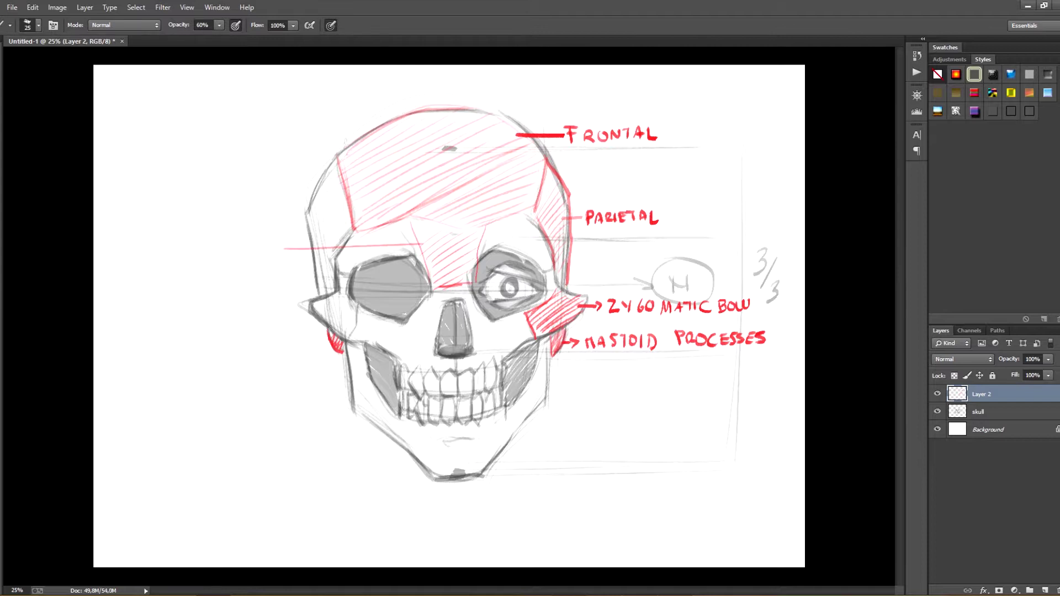
pyautogui.press('0')
pyautogui.moveTo(181, 239)
pyautogui.mouseDown()
pyautogui.moveTo(193, 251)
pyautogui.moveTo(257, 250)
pyautogui.mouseUp()
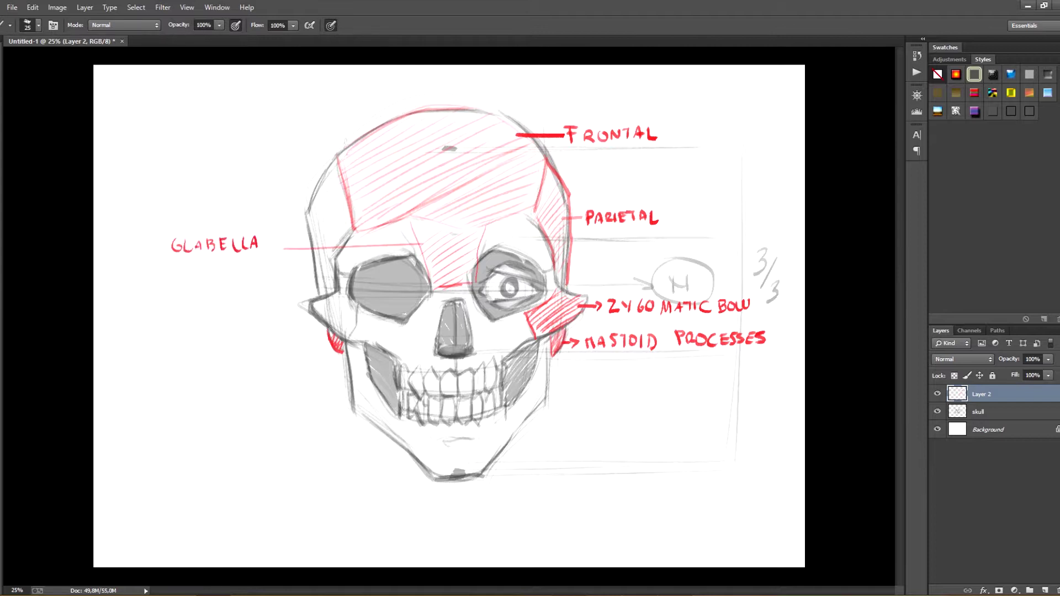
# Outline and hatch the brow ridge above the empty eye socket and label it "SUPERCILLIARY ARCS"
pyautogui.moveTo(336, 274)
pyautogui.mouseDown()
pyautogui.moveTo(412, 222)
pyautogui.moveTo(338, 270)
pyautogui.moveTo(359, 238)
pyautogui.moveTo(412, 228)
pyautogui.mouseUp()
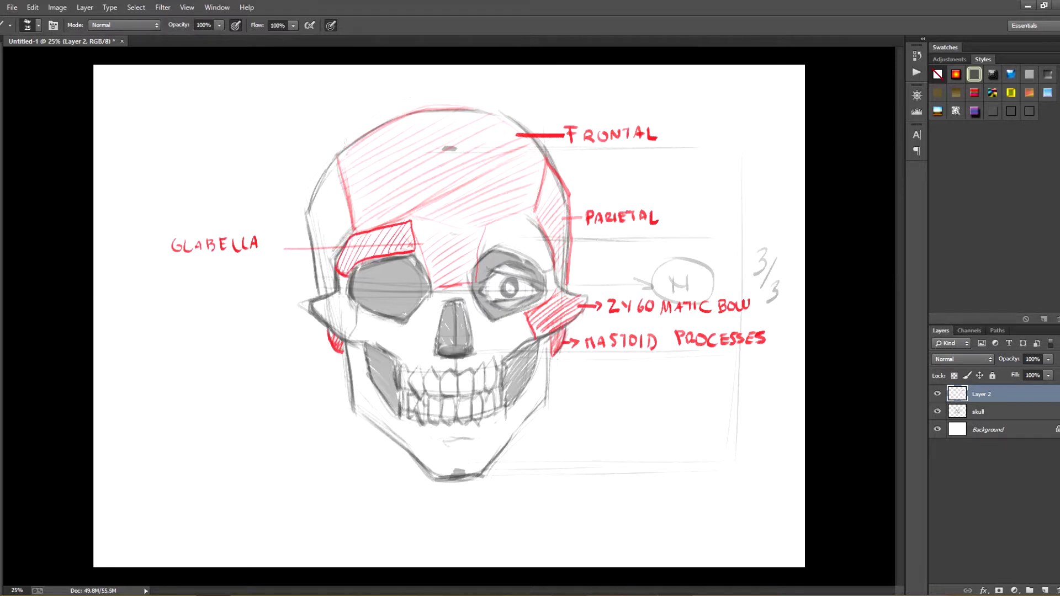
pyautogui.moveTo(298, 271); pyautogui.dragTo(335, 271)
pyautogui.moveTo(191, 274); pyautogui.dragTo(188, 284)
pyautogui.moveTo(197, 275); pyautogui.dragTo(214, 277)
pyautogui.moveTo(223, 275); pyautogui.dragTo(243, 284)
pyautogui.moveTo(250, 272)
pyautogui.mouseDown()
pyautogui.moveTo(265, 282)
pyautogui.moveTo(298, 272)
pyautogui.mouseUp()
pyautogui.moveTo(220, 303); pyautogui.dragTo(258, 302)
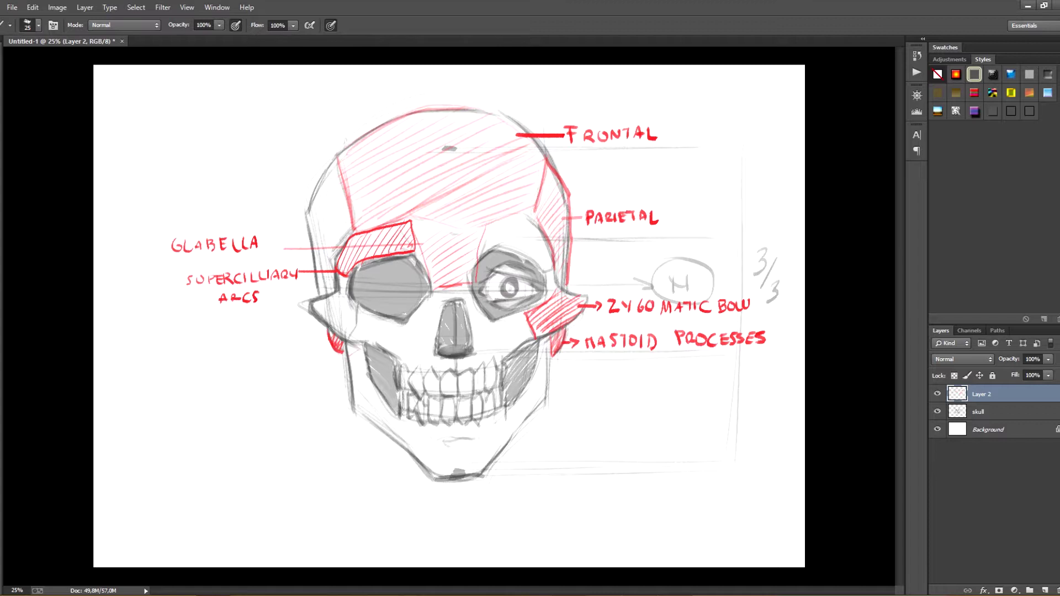
# Hatch the mandible in red and outline its sides and flat chin
pyautogui.moveTo(371, 387); pyautogui.dragTo(356, 400)
pyautogui.moveTo(390, 408); pyautogui.dragTo(374, 423)
pyautogui.moveTo(454, 425); pyautogui.dragTo(426, 448)
pyautogui.moveTo(497, 417); pyautogui.dragTo(464, 467)
pyautogui.moveTo(540, 371); pyautogui.dragTo(512, 406)
pyautogui.moveTo(344, 351); pyautogui.dragTo(352, 407)
pyautogui.moveTo(355, 409)
pyautogui.mouseDown()
pyautogui.moveTo(423, 459)
pyautogui.moveTo(524, 424)
pyautogui.moveTo(550, 340)
pyautogui.mouseUp()
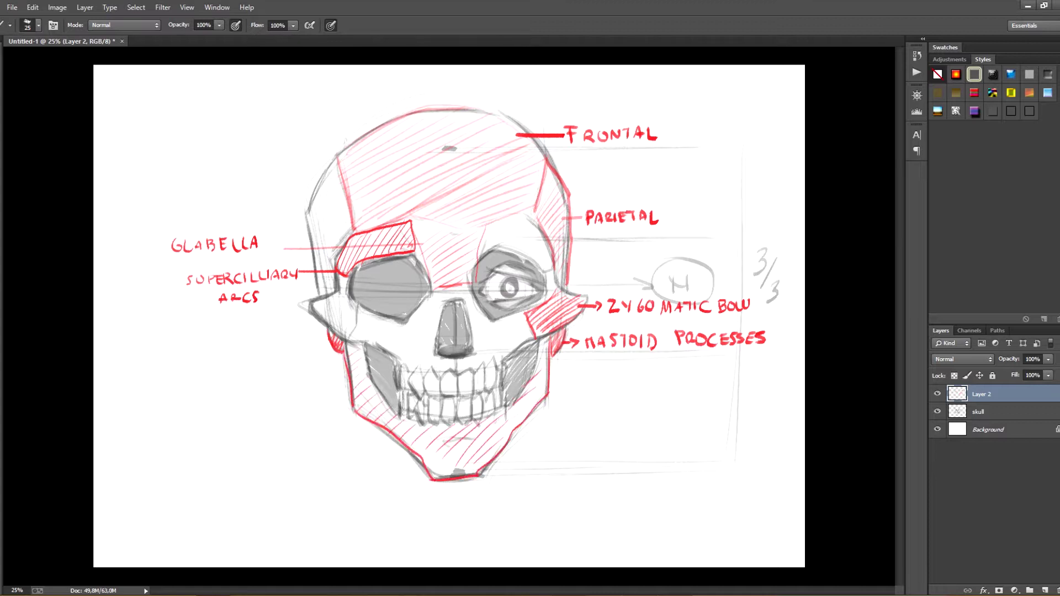
pyautogui.hotkey('ctrl', 'alt', 'z')
pyautogui.hotkey('ctrl', 'alt', 'z')
pyautogui.moveTo(356, 412); pyautogui.dragTo(434, 476)
pyautogui.moveTo(550, 338)
pyautogui.mouseDown()
pyautogui.moveTo(546, 398)
pyautogui.moveTo(485, 477)
pyautogui.moveTo(435, 481)
pyautogui.mouseUp()
# Draw an arrow out from the mandible and label it "LOWER JAW"
pyautogui.moveTo(493, 436); pyautogui.dragTo(538, 435)
pyautogui.moveTo(531, 430)
pyautogui.mouseDown()
pyautogui.moveTo(532, 441)
pyautogui.moveTo(552, 442)
pyautogui.mouseUp()
pyautogui.moveTo(562, 433); pyautogui.dragTo(581, 442)
pyautogui.moveTo(590, 432)
pyautogui.mouseDown()
pyautogui.moveTo(590, 442)
pyautogui.moveTo(618, 443)
pyautogui.mouseUp()
pyautogui.moveTo(628, 442); pyautogui.dragTo(636, 428)
pyautogui.moveTo(637, 430)
pyautogui.mouseDown()
pyautogui.moveTo(644, 441)
pyautogui.moveTo(650, 429)
pyautogui.mouseUp()
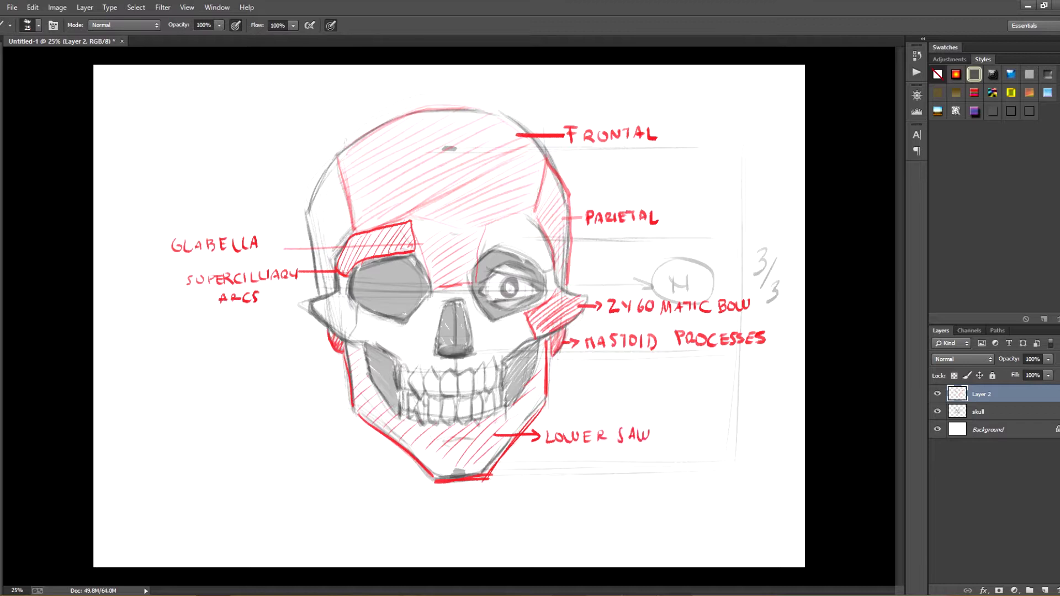
# Hatch the bone above the upper teeth and beside the nose in red and label it "MALAR"
pyautogui.moveTo(405, 369)
pyautogui.mouseDown()
pyautogui.moveTo(492, 358)
pyautogui.moveTo(422, 357)
pyautogui.mouseUp()
pyautogui.hotkey('ctrl', 'z')
pyautogui.moveTo(407, 372); pyautogui.dragTo(437, 357)
pyautogui.moveTo(433, 371); pyautogui.dragTo(479, 359)
pyautogui.moveTo(469, 372)
pyautogui.mouseDown()
pyautogui.moveTo(494, 359)
pyautogui.moveTo(610, 367)
pyautogui.moveTo(625, 358)
pyautogui.mouseUp()
pyautogui.hotkey('ctrl', 'z')
pyautogui.moveTo(629, 358); pyautogui.dragTo(636, 367)
pyautogui.moveTo(641, 367)
pyautogui.mouseDown()
pyautogui.moveTo(650, 358)
pyautogui.moveTo(655, 369)
pyautogui.mouseUp()
pyautogui.moveTo(656, 358); pyautogui.dragTo(666, 370)
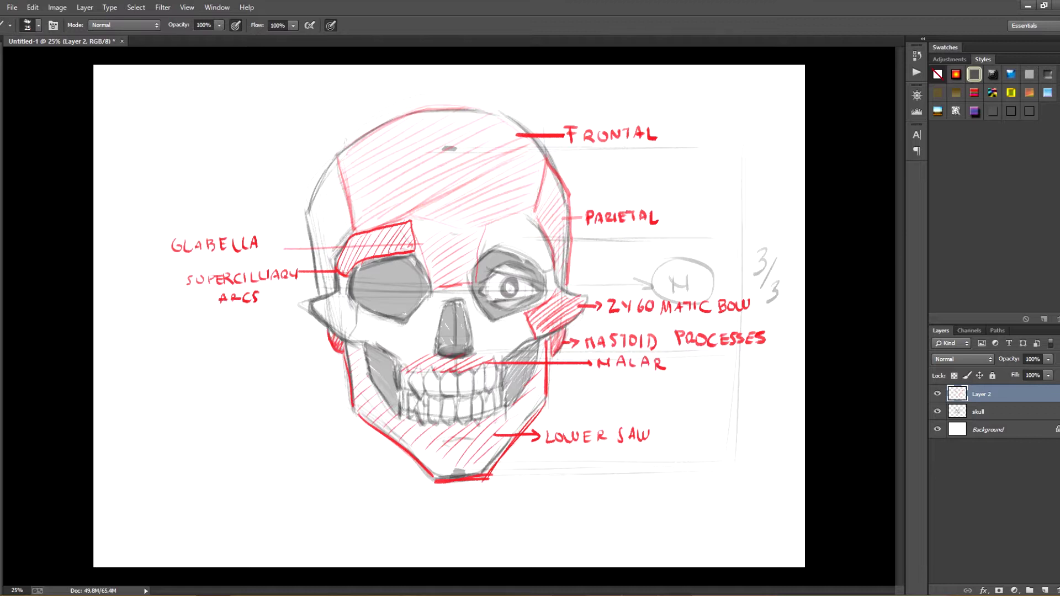
pyautogui.moveTo(474, 348)
pyautogui.mouseDown()
pyautogui.moveTo(522, 318)
pyautogui.moveTo(528, 327)
pyautogui.moveTo(492, 314)
pyautogui.mouseUp()
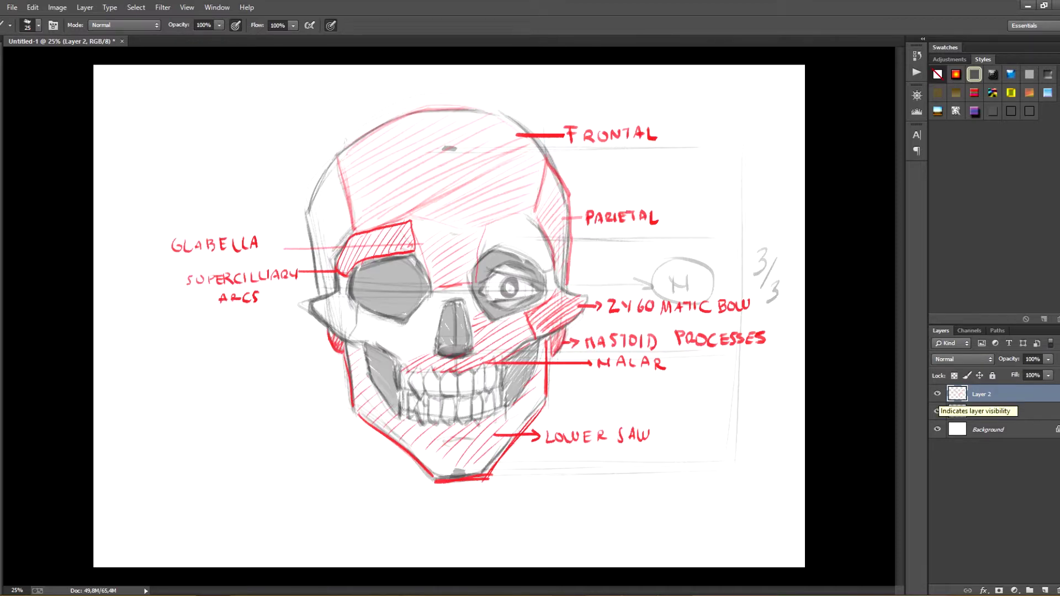
# Hide the red annotation layer and rename it "names"
pyautogui.click(937, 393)
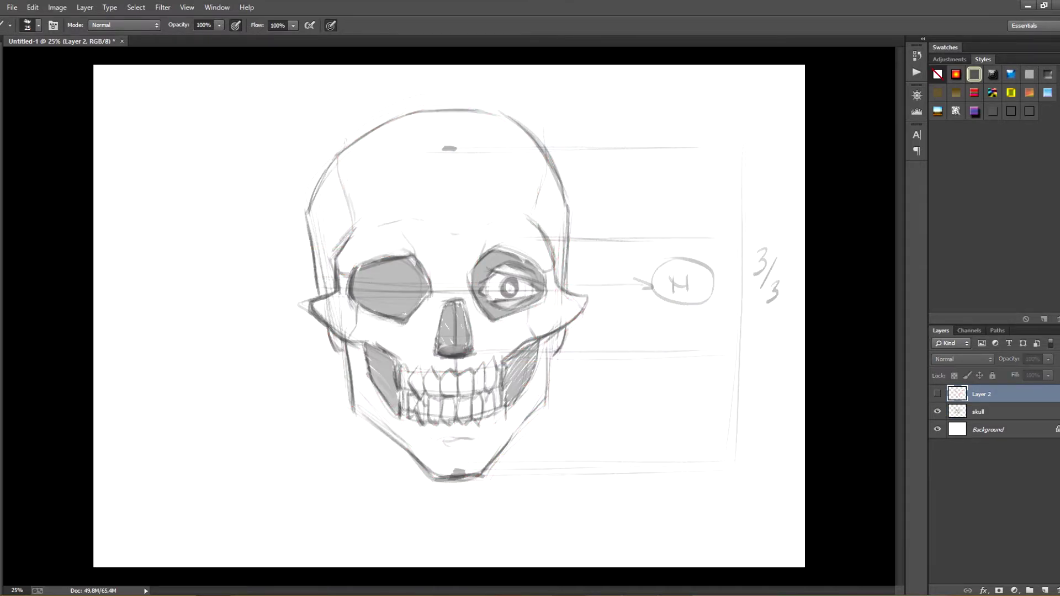
pyautogui.doubleClick(981, 394)
pyautogui.write('names')
pyautogui.press('Return')
# Duplicate the skull layer and hide the original
pyautogui.click(988, 412)
pyautogui.moveTo(988, 412); pyautogui.dragTo(1045, 590)
pyautogui.click(937, 429)
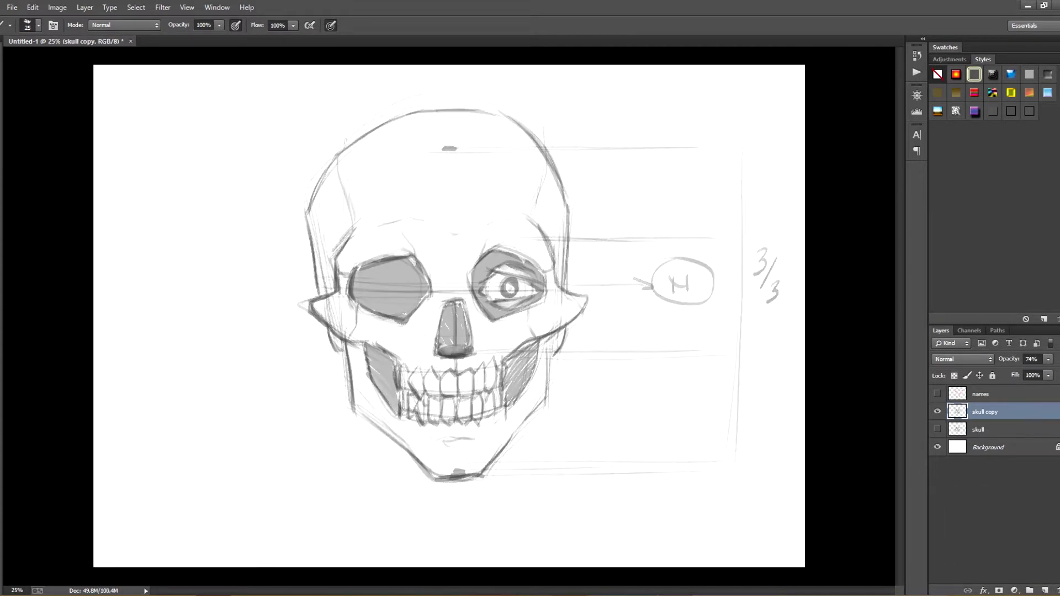
# Scale down the copied skull and move it to the upper left of the canvas
pyautogui.hotkey('ctrl', 't')
pyautogui.moveTo(779, 94); pyautogui.dragTo(625, 207)
pyautogui.moveTo(341, 293)
pyautogui.mouseDown()
pyautogui.moveTo(326, 243)
pyautogui.moveTo(232, 188)
pyautogui.mouseUp()
pyautogui.press('Return')
# Erase the proportion lines and the M and 3/3 notes beside the copied skull
pyautogui.press('e')
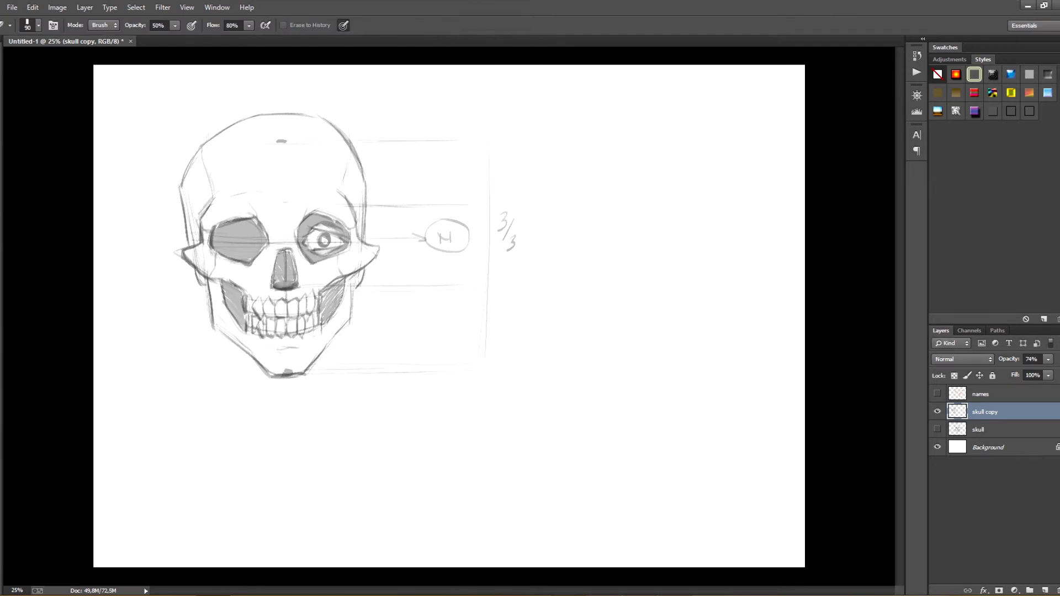
pyautogui.moveTo(443, 218); pyautogui.dragTo(440, 354)
pyautogui.press('9')
pyautogui.moveTo(475, 182); pyautogui.dragTo(469, 332)
pyautogui.moveTo(510, 221); pyautogui.dragTo(436, 166)
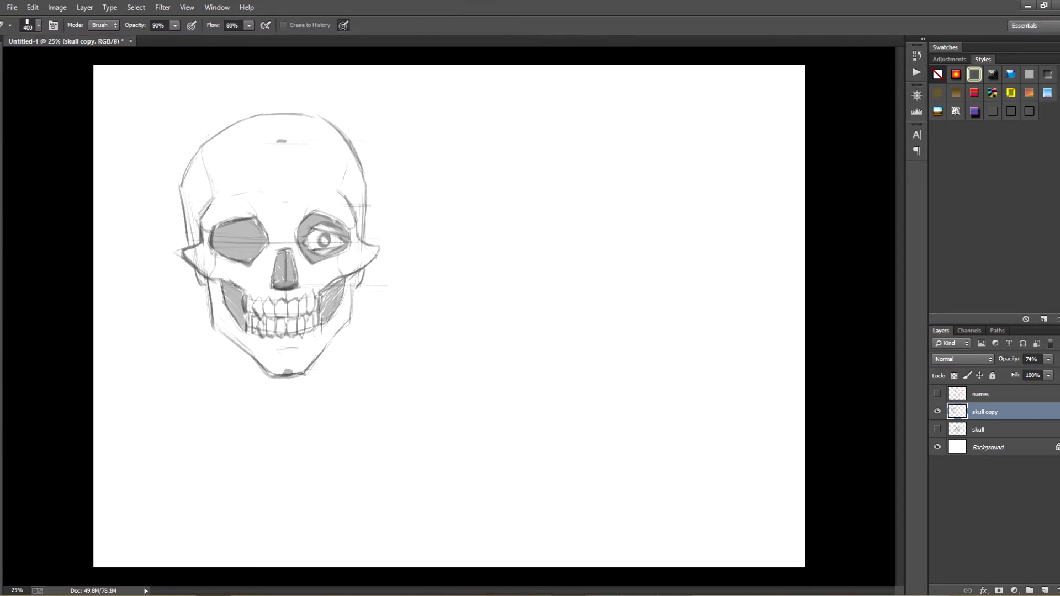
pyautogui.press('[')
pyautogui.press('[')
pyautogui.press('[')
pyautogui.press('[')
pyautogui.press('[')
pyautogui.press('[')
pyautogui.press('[')
pyautogui.press('[')
pyautogui.moveTo(368, 196); pyautogui.dragTo(368, 229)
pyautogui.press('b')
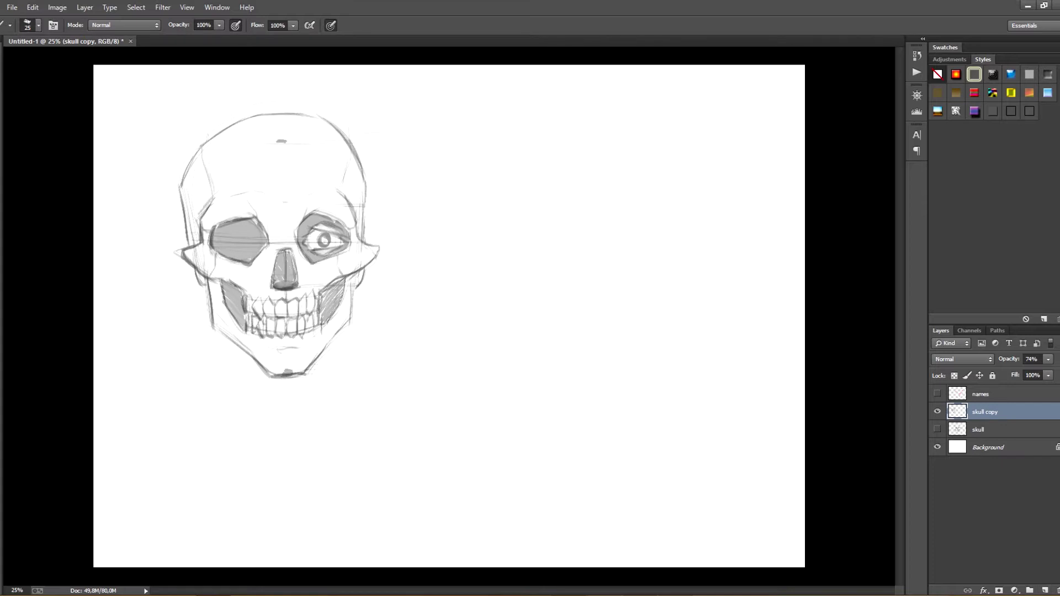
# Sketch overlapping circles for a side-view cranium beside the front view and drop vertical face lines from its front
pyautogui.press('5')
pyautogui.moveTo(505, 238); pyautogui.dragTo(695, 209)
pyautogui.hotkey('ctrl', 'z')
pyautogui.moveTo(643, 139); pyautogui.dragTo(506, 243)
pyautogui.moveTo(680, 165); pyautogui.dragTo(684, 262)
pyautogui.moveTo(602, 109); pyautogui.dragTo(698, 240)
pyautogui.moveTo(491, 221); pyautogui.dragTo(501, 354)
pyautogui.moveTo(490, 242); pyautogui.dragTo(487, 363)
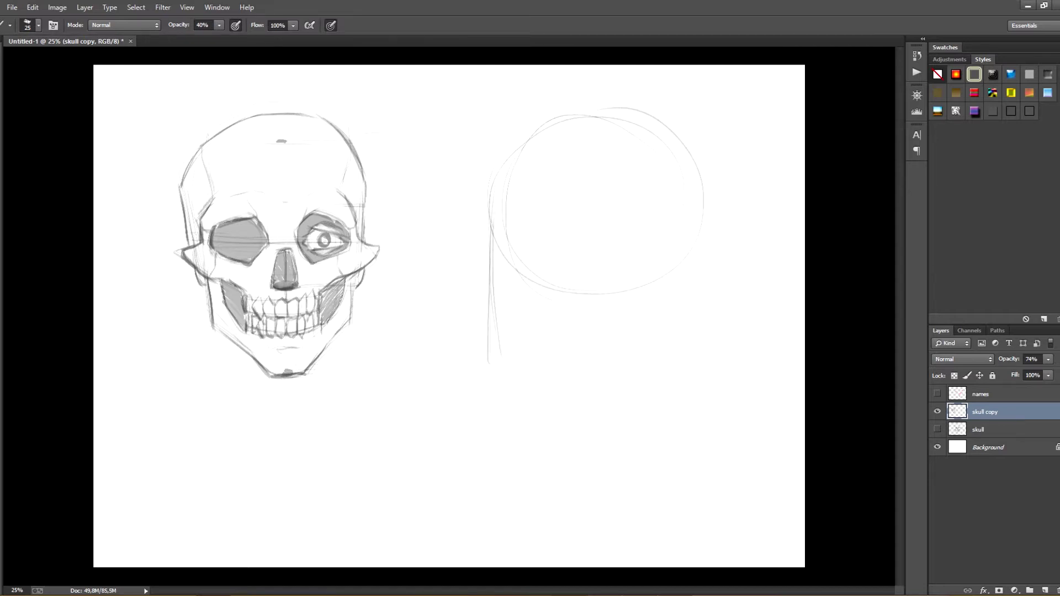
# Block in the side view's jaw, crown and back of the skull, and erase the circle's excess lower right arc
pyautogui.moveTo(554, 331); pyautogui.dragTo(630, 311)
pyautogui.moveTo(552, 139); pyautogui.dragTo(631, 133)
pyautogui.hotkey('ctrl', 'z')
pyautogui.moveTo(531, 140); pyautogui.dragTo(653, 121)
pyautogui.moveTo(621, 254)
pyautogui.mouseDown()
pyautogui.moveTo(613, 313)
pyautogui.moveTo(697, 238)
pyautogui.mouseUp()
pyautogui.moveTo(660, 125); pyautogui.dragTo(703, 205)
pyautogui.press('e')
pyautogui.moveTo(635, 289); pyautogui.dragTo(678, 264)
pyautogui.press('b')
# Draw a horizontal middle line through the side-view skull and mark its end with a circled M
pyautogui.moveTo(483, 237); pyautogui.dragTo(731, 235)
pyautogui.moveTo(744, 223)
pyautogui.mouseDown()
pyautogui.moveTo(746, 239)
pyautogui.moveTo(753, 224)
pyautogui.mouseUp()
pyautogui.moveTo(754, 223); pyautogui.dragTo(754, 239)
pyautogui.moveTo(752, 216); pyautogui.dragTo(757, 215)
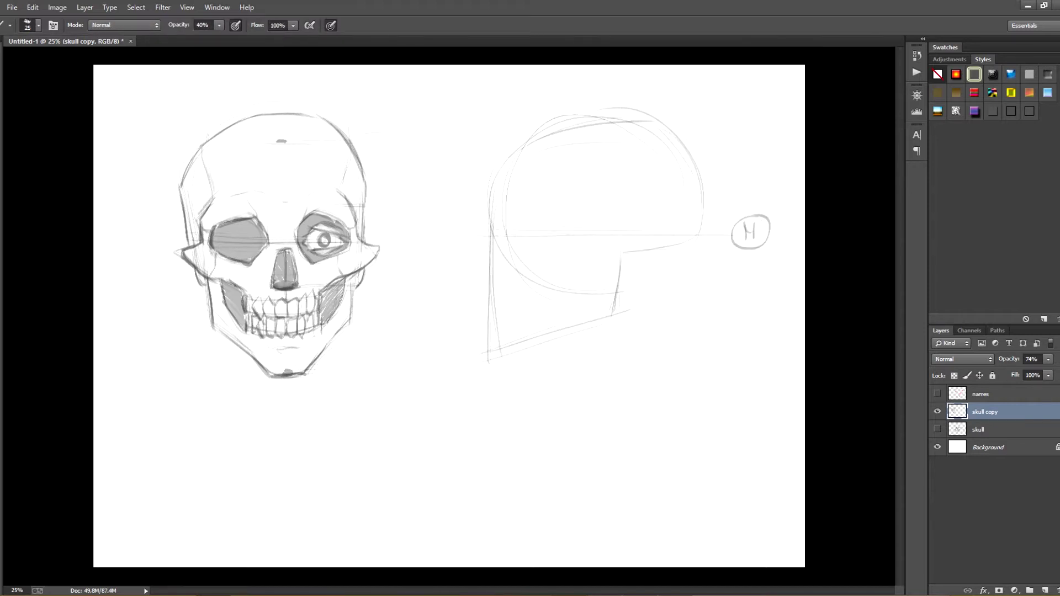
# Add the ear hole, ear curve and neck lines to the side view, and define the forehead, brow and nose profile
pyautogui.click(606, 236)
pyautogui.moveTo(594, 262); pyautogui.dragTo(614, 192)
pyautogui.moveTo(654, 251); pyautogui.dragTo(684, 343)
pyautogui.moveTo(623, 323); pyautogui.dragTo(654, 371)
pyautogui.moveTo(491, 212); pyautogui.dragTo(534, 139)
pyautogui.moveTo(492, 212)
pyautogui.mouseDown()
pyautogui.moveTo(506, 237)
pyautogui.moveTo(491, 244)
pyautogui.moveTo(501, 274)
pyautogui.moveTo(488, 298)
pyautogui.mouseUp()
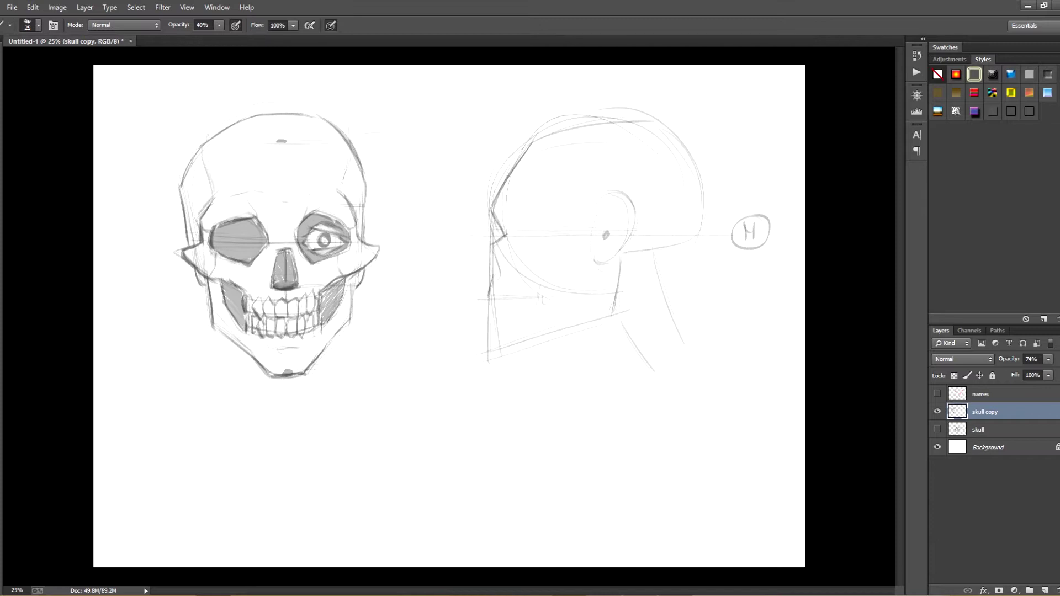
pyautogui.moveTo(606, 243)
pyautogui.mouseDown()
pyautogui.moveTo(547, 284)
pyautogui.moveTo(541, 310)
pyautogui.moveTo(606, 269)
pyautogui.mouseUp()
pyautogui.moveTo(615, 246); pyautogui.dragTo(592, 276)
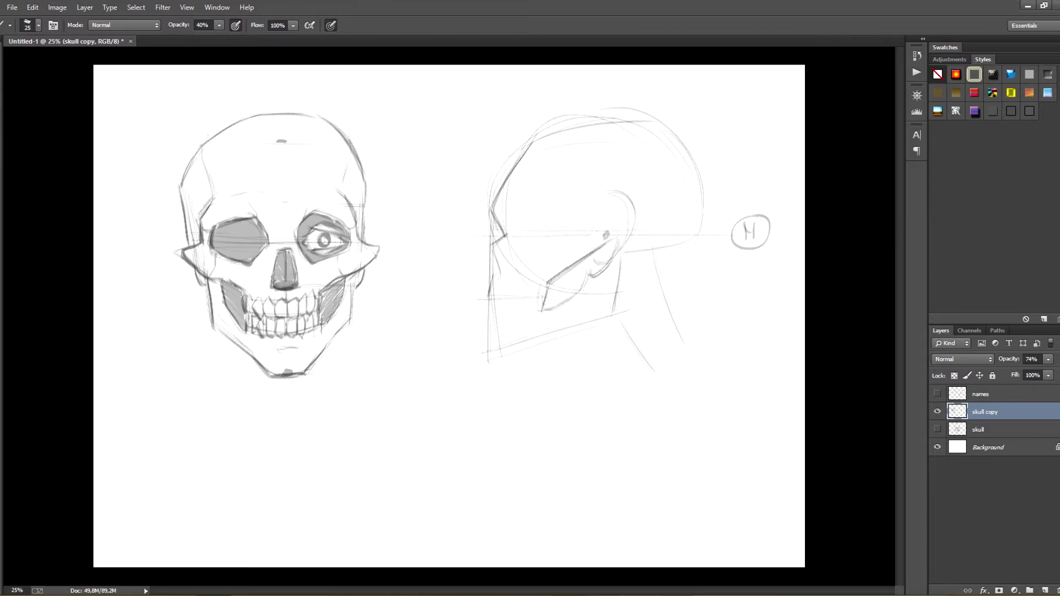
pyautogui.hotkey('ctrl', 'z')
pyautogui.hotkey('ctrl', 'z')
# Draw the side view's mastoid process and the cheekbone's diagonal edge, and define the chin, jaw base and teeth line
pyautogui.moveTo(599, 275)
pyautogui.mouseDown()
pyautogui.moveTo(619, 250)
pyautogui.moveTo(623, 258)
pyautogui.mouseUp()
pyautogui.moveTo(552, 280)
pyautogui.mouseDown()
pyautogui.moveTo(621, 239)
pyautogui.moveTo(604, 249)
pyautogui.mouseUp()
pyautogui.moveTo(496, 301)
pyautogui.mouseDown()
pyautogui.moveTo(486, 340)
pyautogui.moveTo(498, 348)
pyautogui.moveTo(614, 313)
pyautogui.mouseUp()
pyautogui.moveTo(503, 299); pyautogui.dragTo(540, 295)
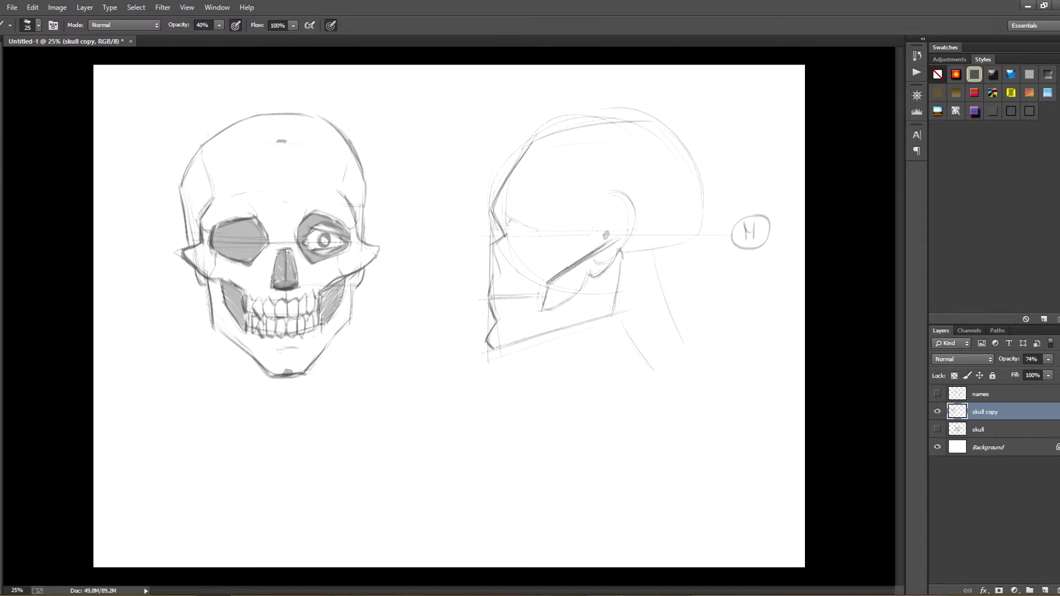
# Outline the side view's eye socket and cheekbone and add the curved temple line above them
pyautogui.moveTo(509, 222); pyautogui.dragTo(539, 280)
pyautogui.moveTo(557, 243)
pyautogui.mouseDown()
pyautogui.moveTo(605, 247)
pyautogui.moveTo(556, 243)
pyautogui.mouseUp()
pyautogui.moveTo(557, 147); pyautogui.dragTo(532, 194)
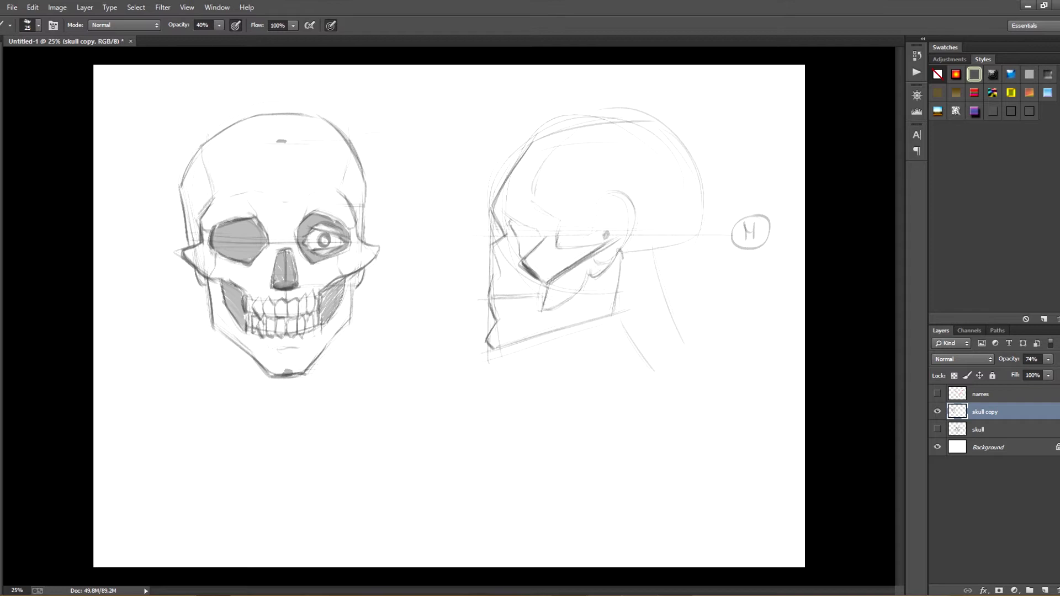
# Erase the side view's ear hole and ear curve, and draw the upper jaw contour below the nose
pyautogui.press('e')
pyautogui.moveTo(610, 193)
pyautogui.mouseDown()
pyautogui.moveTo(634, 222)
pyautogui.moveTo(606, 237)
pyautogui.mouseUp()
pyautogui.press('b')
pyautogui.moveTo(502, 250)
pyautogui.mouseDown()
pyautogui.moveTo(497, 315)
pyautogui.moveTo(493, 301)
pyautogui.moveTo(497, 314)
pyautogui.moveTo(514, 296)
pyautogui.mouseUp()
pyautogui.moveTo(508, 299)
pyautogui.mouseDown()
pyautogui.moveTo(495, 299)
pyautogui.moveTo(543, 287)
pyautogui.moveTo(514, 302)
pyautogui.moveTo(533, 303)
pyautogui.mouseUp()
# Draw the side view's upper and lower teeth and redefine the chin contour beneath them
pyautogui.moveTo(528, 307)
pyautogui.mouseDown()
pyautogui.moveTo(544, 297)
pyautogui.moveTo(488, 350)
pyautogui.mouseUp()
pyautogui.press('e')
pyautogui.press('b')
pyautogui.moveTo(490, 308); pyautogui.dragTo(497, 325)
pyautogui.moveTo(497, 324)
pyautogui.mouseDown()
pyautogui.moveTo(491, 339)
pyautogui.moveTo(501, 348)
pyautogui.moveTo(555, 330)
pyautogui.mouseUp()
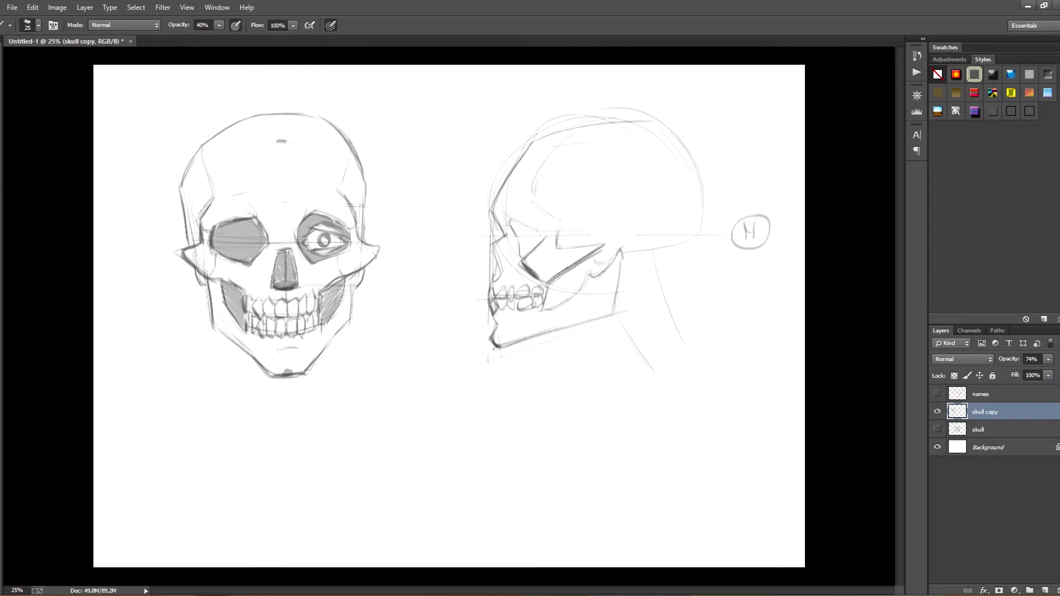
# Darken the side view's eye socket edge and the cranium outline from the mastoid process around the back to the top
pyautogui.moveTo(509, 222); pyautogui.dragTo(522, 259)
pyautogui.moveTo(621, 253)
pyautogui.mouseDown()
pyautogui.moveTo(623, 267)
pyautogui.moveTo(690, 241)
pyautogui.moveTo(701, 221)
pyautogui.moveTo(692, 154)
pyautogui.mouseUp()
pyautogui.moveTo(537, 136)
pyautogui.mouseDown()
pyautogui.moveTo(626, 117)
pyautogui.moveTo(697, 161)
pyautogui.mouseUp()
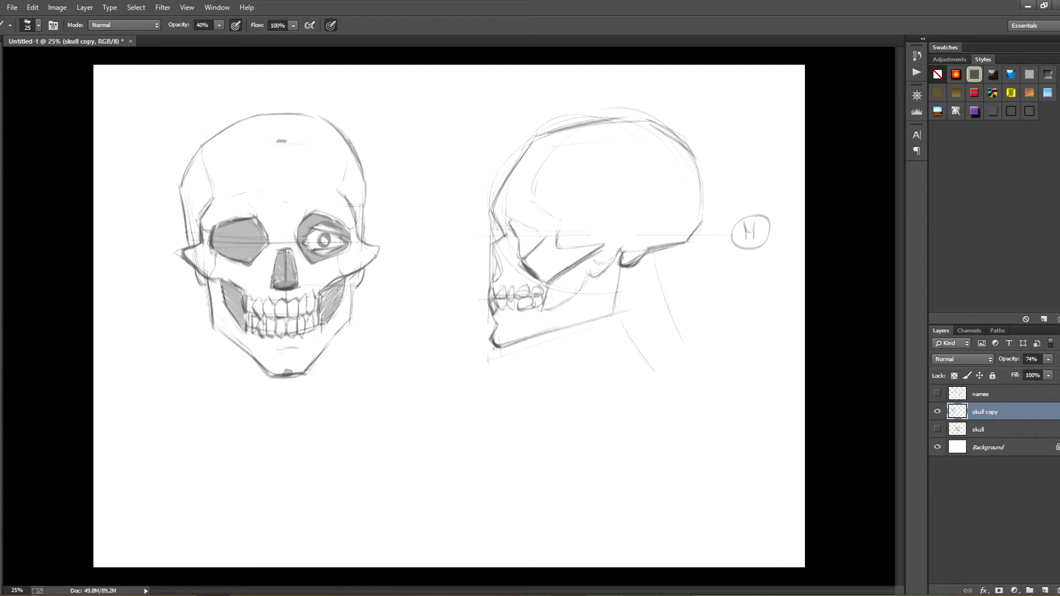
# Extend the side view's temple line across the cranium, and shade the eye socket and the gap beneath the cheekbone
pyautogui.moveTo(561, 153); pyautogui.dragTo(672, 151)
pyautogui.press('e')
pyautogui.moveTo(580, 126); pyautogui.dragTo(679, 144)
pyautogui.press('b')
pyautogui.moveTo(540, 233); pyautogui.dragTo(560, 226)
pyautogui.moveTo(586, 263)
pyautogui.mouseDown()
pyautogui.moveTo(552, 282)
pyautogui.moveTo(580, 276)
pyautogui.moveTo(544, 309)
pyautogui.moveTo(594, 261)
pyautogui.moveTo(607, 266)
pyautogui.moveTo(589, 260)
pyautogui.moveTo(615, 258)
pyautogui.mouseUp()
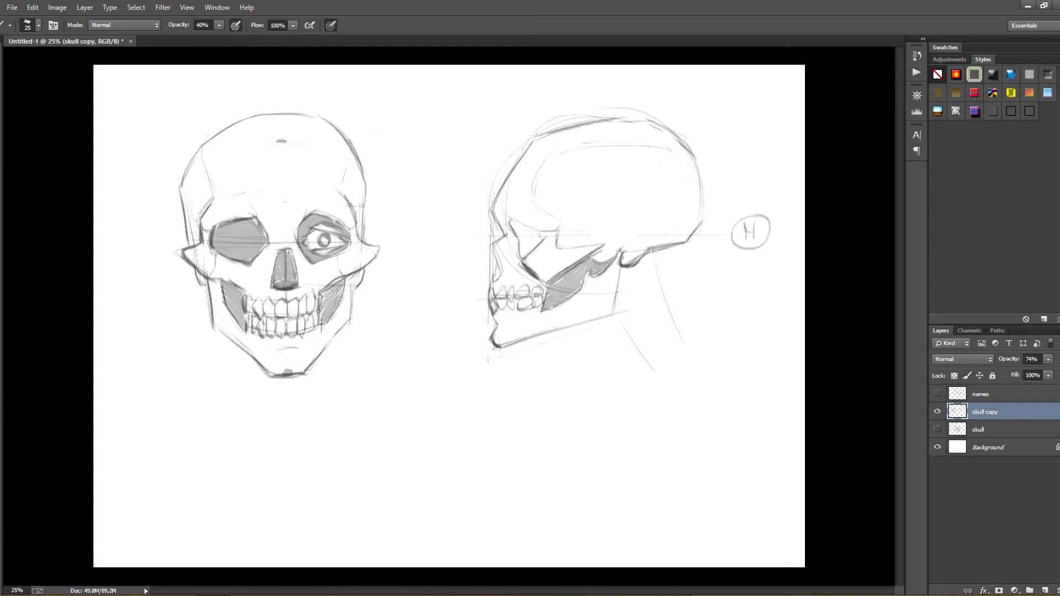
pyautogui.moveTo(512, 221)
pyautogui.mouseDown()
pyautogui.moveTo(528, 249)
pyautogui.moveTo(537, 235)
pyautogui.mouseUp()
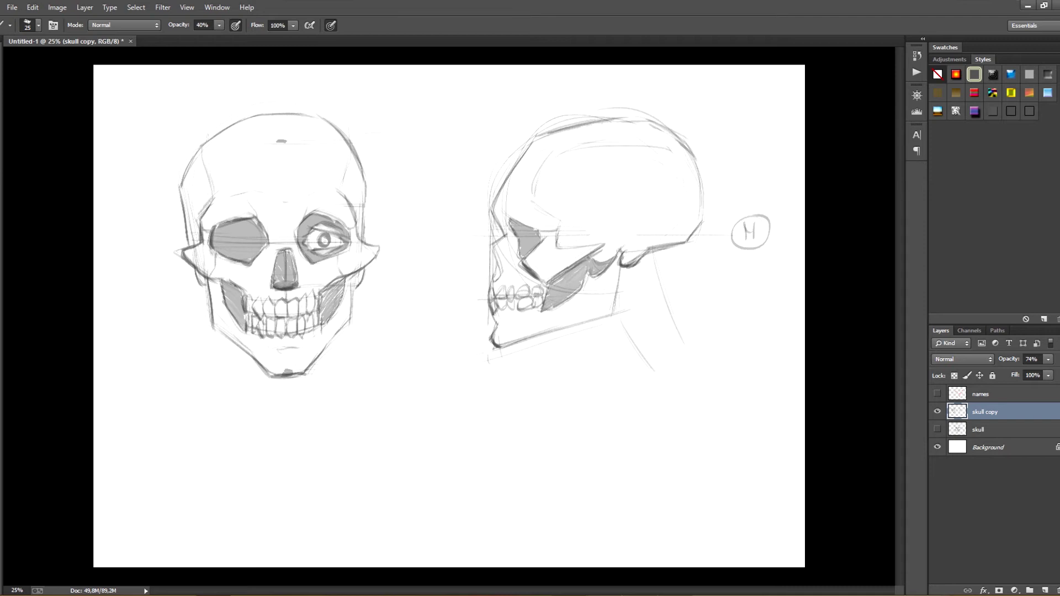
# Refine the side view's nasal contour between the brow and the upper teeth
pyautogui.moveTo(503, 238)
pyautogui.mouseDown()
pyautogui.moveTo(490, 286)
pyautogui.moveTo(501, 271)
pyautogui.mouseUp()
pyautogui.press('e')
pyautogui.press('b')
pyautogui.moveTo(495, 256)
pyautogui.mouseDown()
pyautogui.moveTo(501, 280)
pyautogui.moveTo(497, 255)
pyautogui.mouseUp()
pyautogui.hotkey('ctrl', 'alt', 'z')
pyautogui.hotkey('ctrl', 'alt', 'z')
pyautogui.hotkey('ctrl', 'alt', 'z')
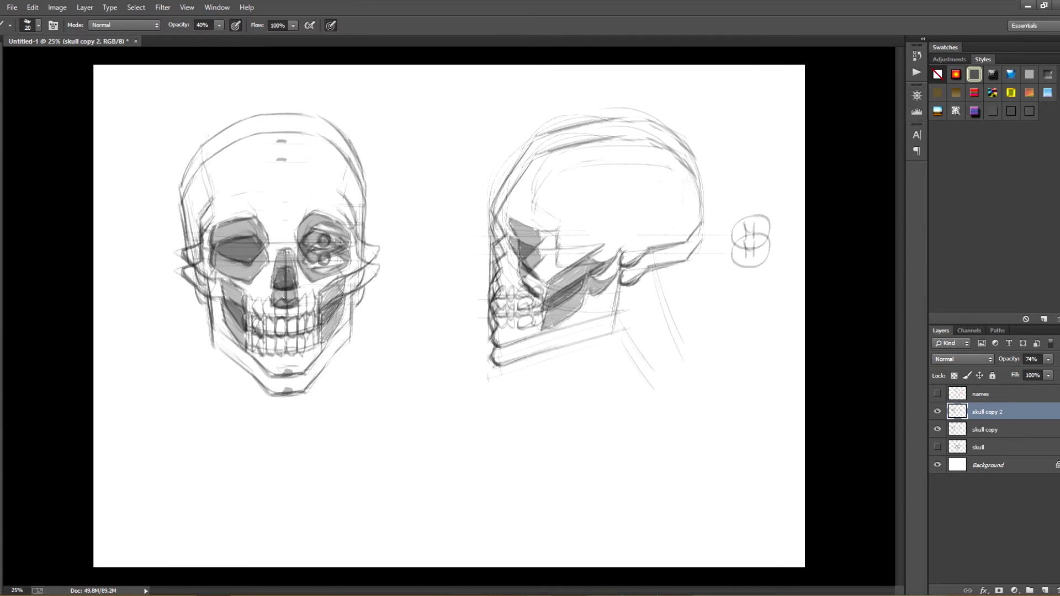
pyautogui.moveTo(496, 250); pyautogui.dragTo(491, 289)
pyautogui.press('e')
pyautogui.press('b')
pyautogui.press('e')
pyautogui.press('b')
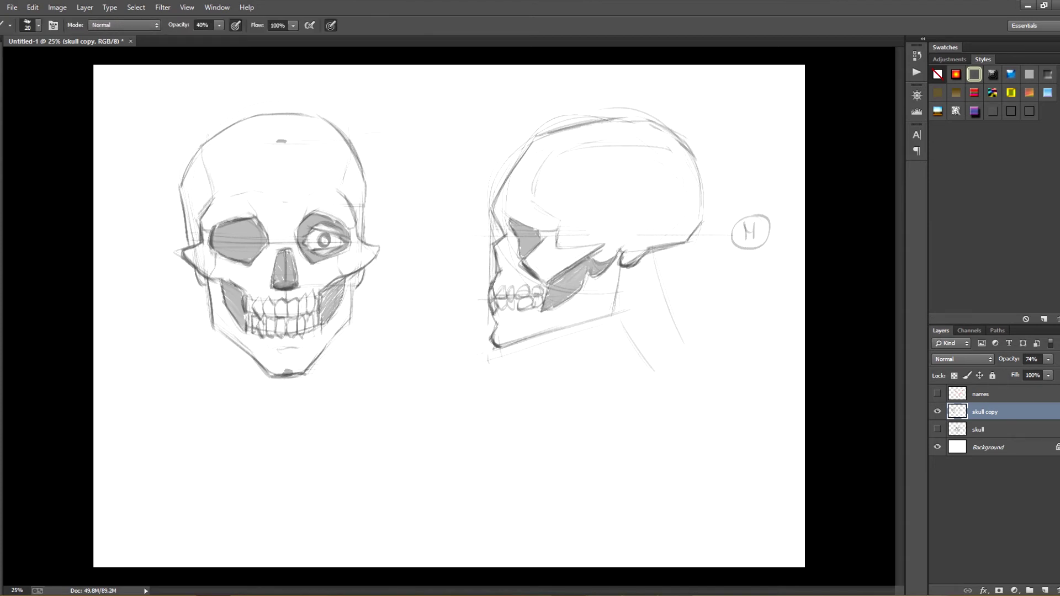
# Darken the lower edge of the side view's jaw from the chin to the jaw corner
pyautogui.moveTo(504, 348); pyautogui.dragTo(548, 336)
pyautogui.moveTo(569, 328)
pyautogui.mouseDown()
pyautogui.moveTo(517, 346)
pyautogui.moveTo(615, 315)
pyautogui.mouseUp()
pyautogui.hotkey('ctrl', 'alt', 'z')
pyautogui.hotkey('ctrl', 'alt', 'z')
# Redraw the side view's forehead as a rounded curve down to the brow, and thicken the cranium's top and back outline
pyautogui.moveTo(538, 143)
pyautogui.mouseDown()
pyautogui.moveTo(504, 178)
pyautogui.moveTo(491, 217)
pyautogui.mouseUp()
pyautogui.press('e')
pyautogui.press('b')
pyautogui.moveTo(518, 161)
pyautogui.mouseDown()
pyautogui.moveTo(494, 235)
pyautogui.moveTo(497, 210)
pyautogui.mouseUp()
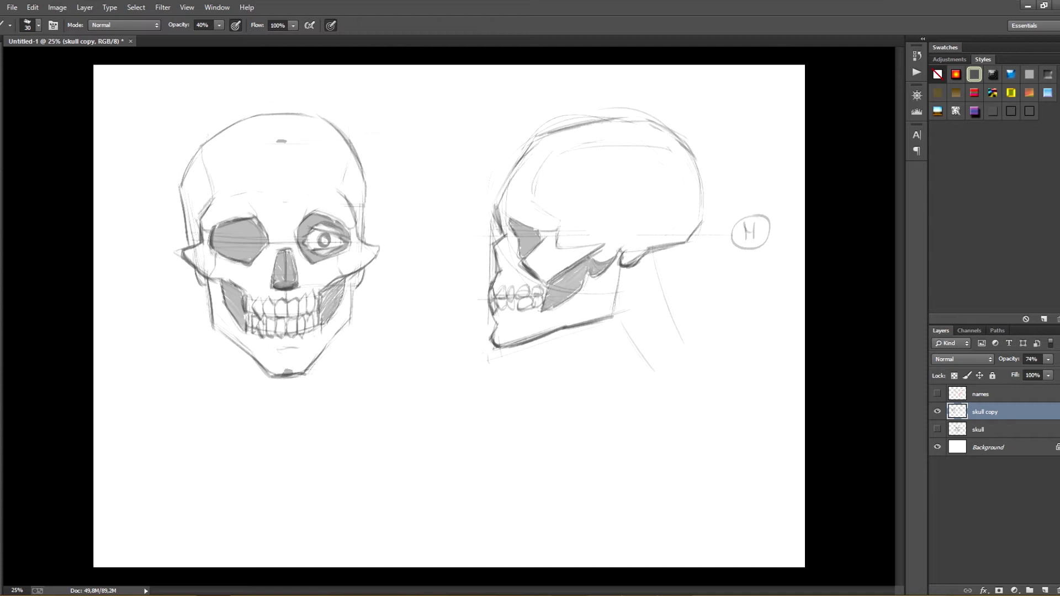
pyautogui.moveTo(552, 133)
pyautogui.mouseDown()
pyautogui.moveTo(657, 118)
pyautogui.moveTo(698, 162)
pyautogui.moveTo(701, 231)
pyautogui.mouseUp()
pyautogui.moveTo(697, 161)
pyautogui.mouseDown()
pyautogui.moveTo(703, 238)
pyautogui.moveTo(686, 244)
pyautogui.mouseUp()
# Set the brush colour to red (ec0f0f) and add a new layer above the names layer
pyautogui.click(1, 359)
pyautogui.click(937, 376)
pyautogui.click(1051, 363)
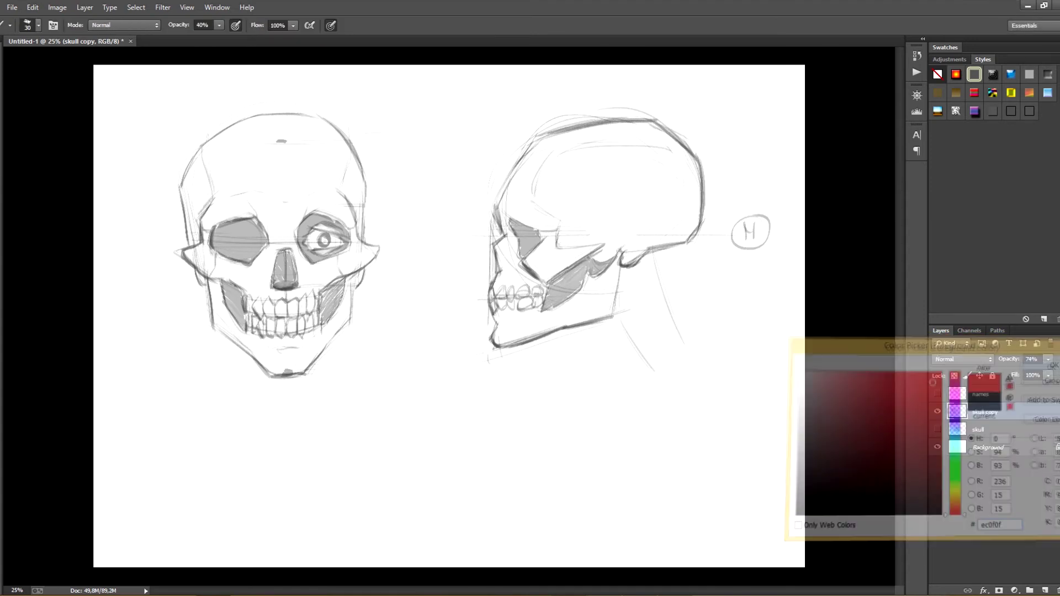
pyautogui.click(988, 394)
pyautogui.hotkey('ctrl', 'shift', 'alt', 'n')
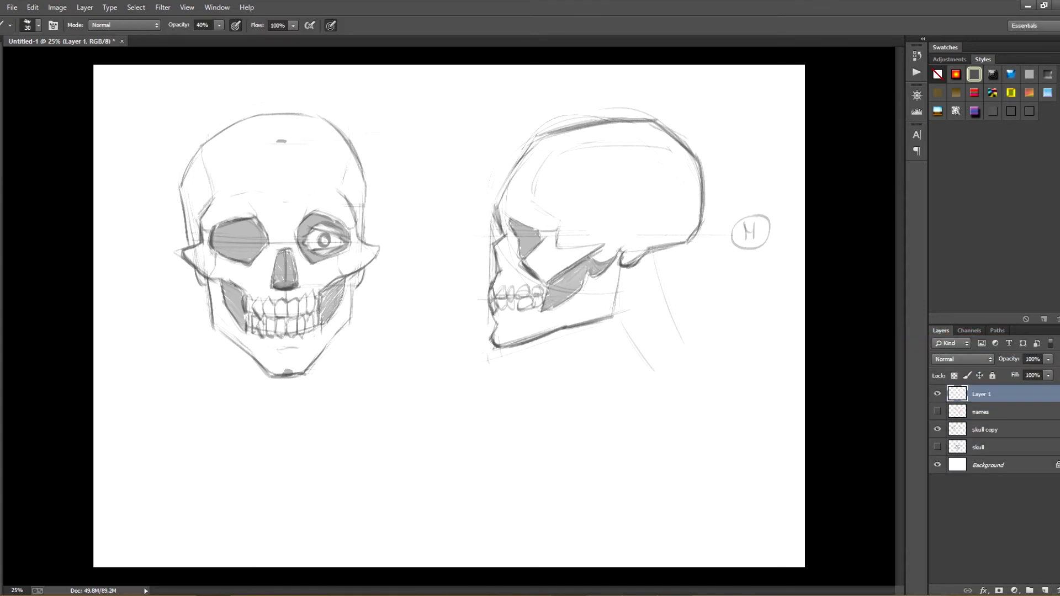
# Draw a red leader line from the base of the side-view skull and letter TEMPORAL beside it
pyautogui.moveTo(655, 250)
pyautogui.mouseDown()
pyautogui.moveTo(698, 251)
pyautogui.moveTo(707, 261)
pyautogui.mouseUp()
pyautogui.moveTo(720, 249)
pyautogui.mouseDown()
pyautogui.moveTo(721, 261)
pyautogui.moveTo(732, 260)
pyautogui.mouseUp()
pyautogui.moveTo(734, 261); pyautogui.dragTo(744, 251)
pyautogui.moveTo(751, 262); pyautogui.dragTo(758, 260)
pyautogui.moveTo(760, 261); pyautogui.dragTo(765, 257)
pyautogui.moveTo(771, 252); pyautogui.dragTo(782, 262)
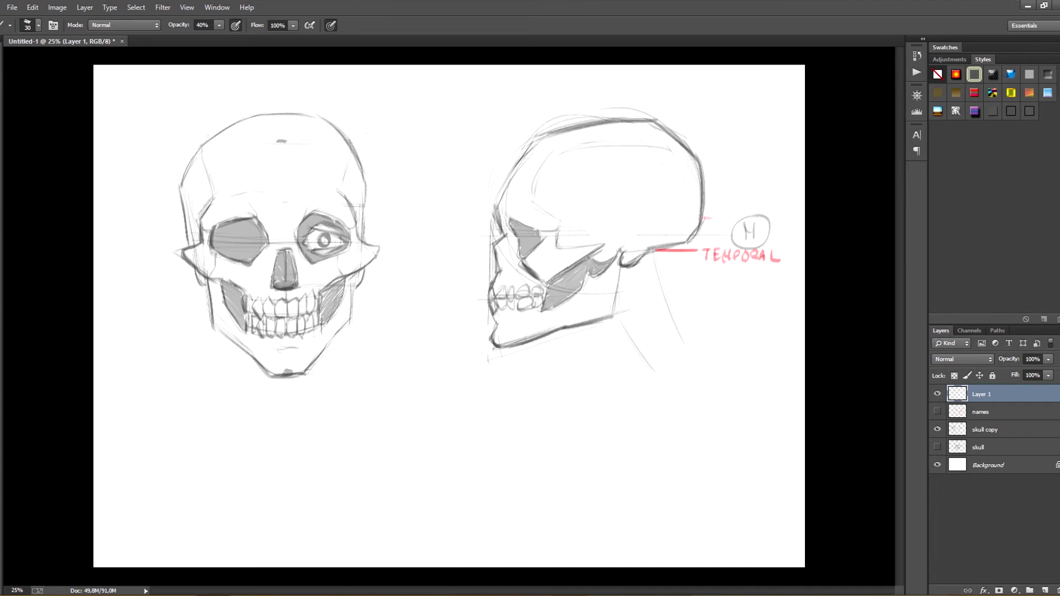
# Add a second red leader line at the back of the side-view cranium and letter the bone's name beside it
pyautogui.moveTo(702, 219); pyautogui.dragTo(719, 219)
pyautogui.moveTo(729, 211); pyautogui.dragTo(742, 221)
pyautogui.moveTo(749, 210); pyautogui.dragTo(751, 220)
pyautogui.moveTo(760, 221); pyautogui.dragTo(775, 221)
pyautogui.moveTo(789, 210); pyautogui.dragTo(795, 222)
# Hide the red label layer and scale the skull copy layer down to about 90%, keeping it in the upper canvas
pyautogui.click(937, 394)
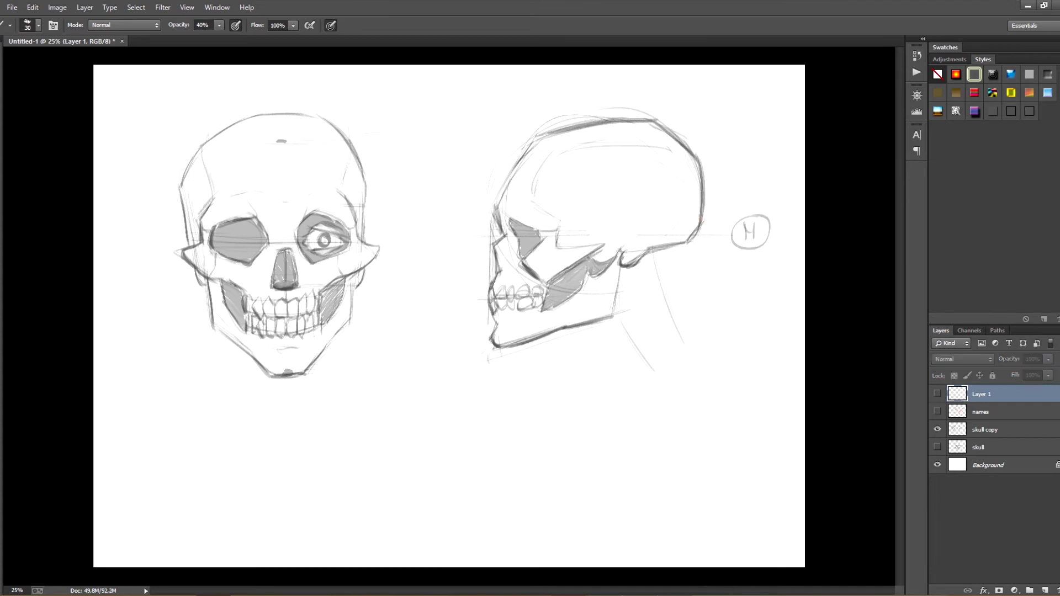
pyautogui.click(985, 430)
pyautogui.hotkey('ctrl', 't')
pyautogui.moveTo(136, 384); pyautogui.dragTo(192, 340)
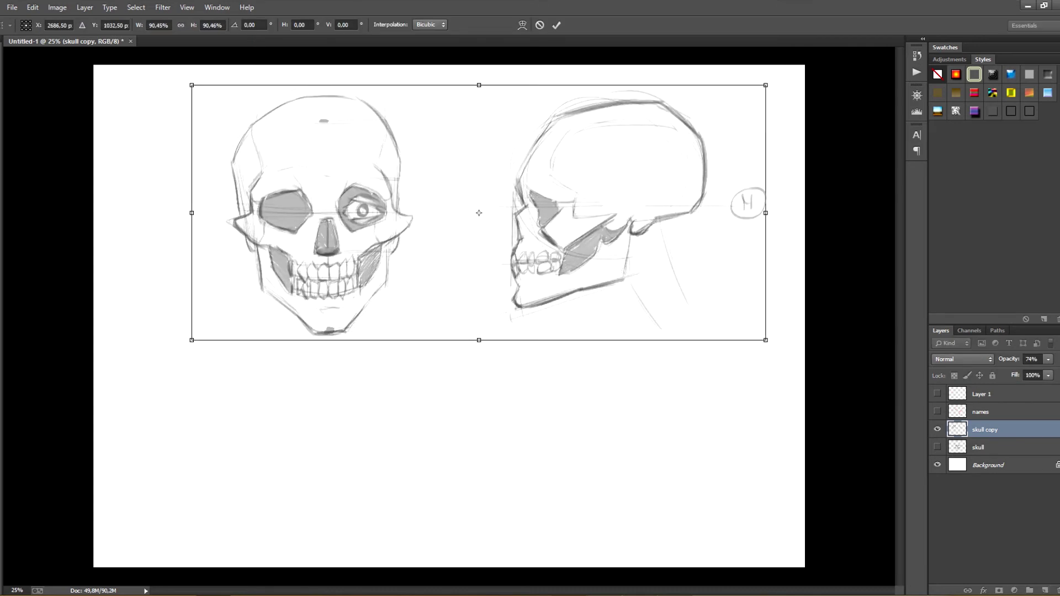
pyautogui.press('Return')
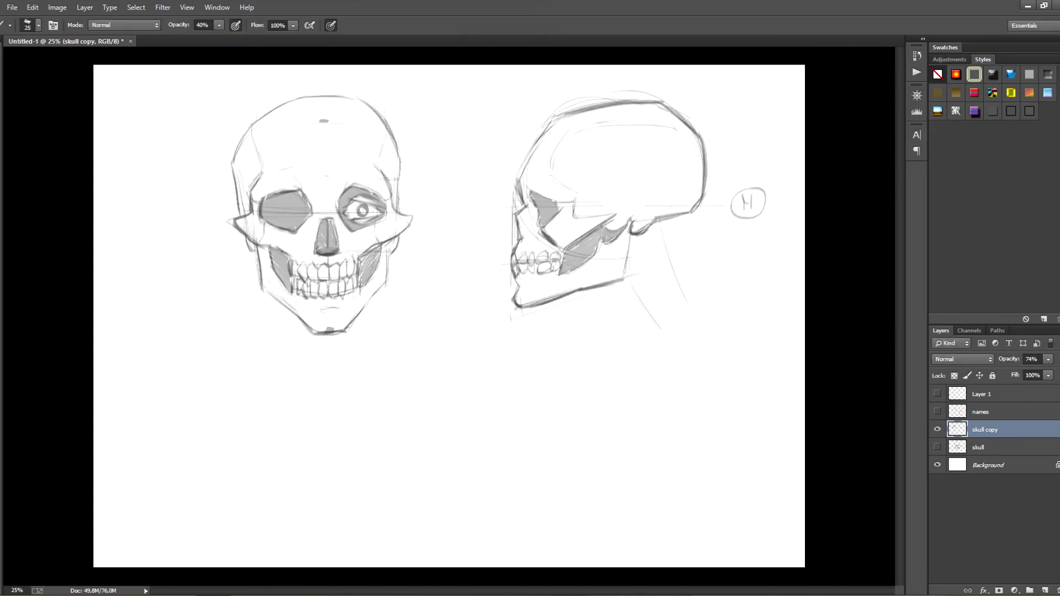
# Sketch a box in perspective beneath the two skulls, with a rounded cranium curve inside it
pyautogui.moveTo(390, 367); pyautogui.dragTo(388, 527)
pyautogui.moveTo(488, 408); pyautogui.dragTo(484, 540)
pyautogui.moveTo(399, 521); pyautogui.dragTo(472, 552)
pyautogui.moveTo(488, 408); pyautogui.dragTo(555, 386)
pyautogui.moveTo(533, 336)
pyautogui.mouseDown()
pyautogui.moveTo(614, 362)
pyautogui.moveTo(608, 508)
pyautogui.mouseUp()
pyautogui.moveTo(488, 549); pyautogui.dragTo(576, 513)
pyautogui.moveTo(489, 430); pyautogui.dragTo(490, 552)
pyautogui.moveTo(606, 400); pyautogui.dragTo(605, 498)
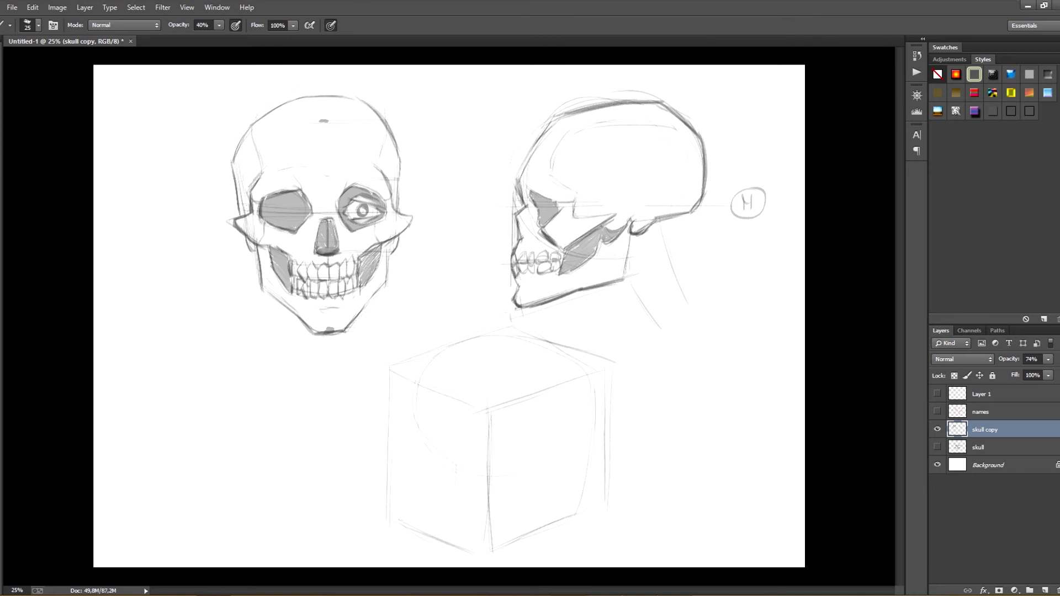
# Draw the jaw's lower edge and the curved back and base of the cranium inside the box
pyautogui.moveTo(454, 486)
pyautogui.mouseDown()
pyautogui.moveTo(541, 534)
pyautogui.moveTo(593, 512)
pyautogui.moveTo(497, 509)
pyautogui.moveTo(529, 535)
pyautogui.mouseUp()
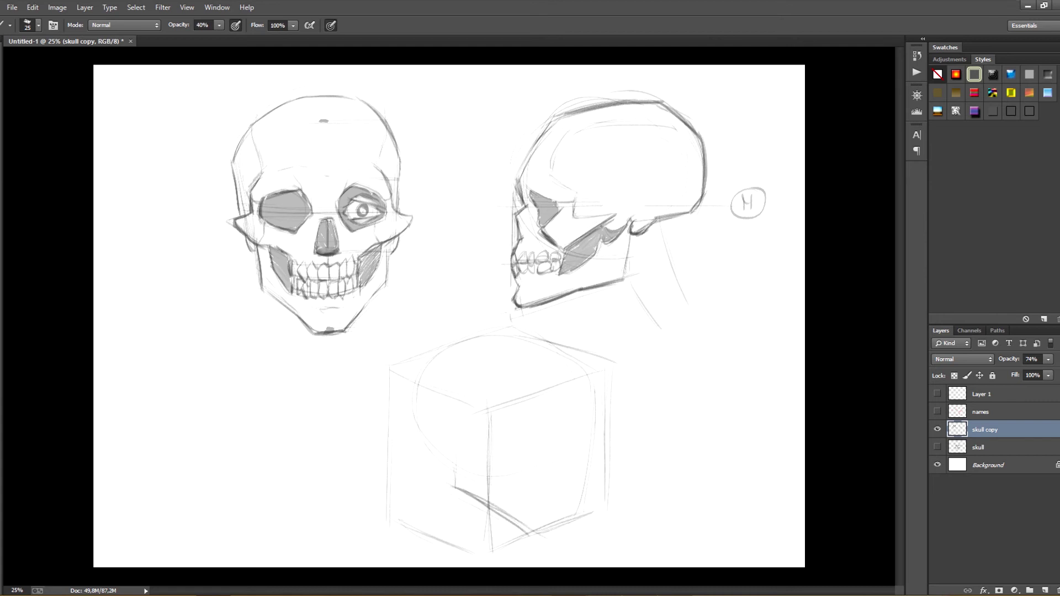
pyautogui.moveTo(415, 409)
pyautogui.mouseDown()
pyautogui.moveTo(465, 471)
pyautogui.moveTo(497, 480)
pyautogui.mouseUp()
pyautogui.moveTo(442, 454); pyautogui.dragTo(457, 466)
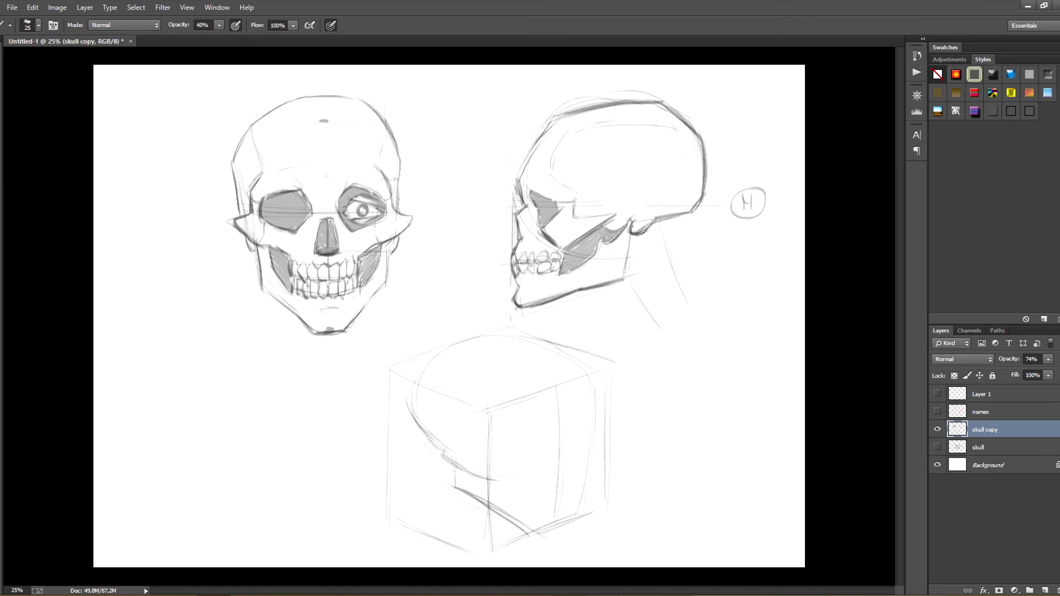
# Sketch the near eye socket and brow line, and define the forehead and far brow contour of the three-quarter skull
pyautogui.moveTo(483, 449)
pyautogui.mouseDown()
pyautogui.moveTo(525, 458)
pyautogui.moveTo(521, 445)
pyautogui.mouseUp()
pyautogui.moveTo(519, 441)
pyautogui.mouseDown()
pyautogui.moveTo(511, 459)
pyautogui.moveTo(516, 441)
pyautogui.mouseUp()
pyautogui.moveTo(597, 413); pyautogui.dragTo(542, 430)
pyautogui.moveTo(588, 383); pyautogui.dragTo(598, 407)
pyautogui.moveTo(569, 355)
pyautogui.mouseDown()
pyautogui.moveTo(598, 412)
pyautogui.moveTo(593, 462)
pyautogui.mouseUp()
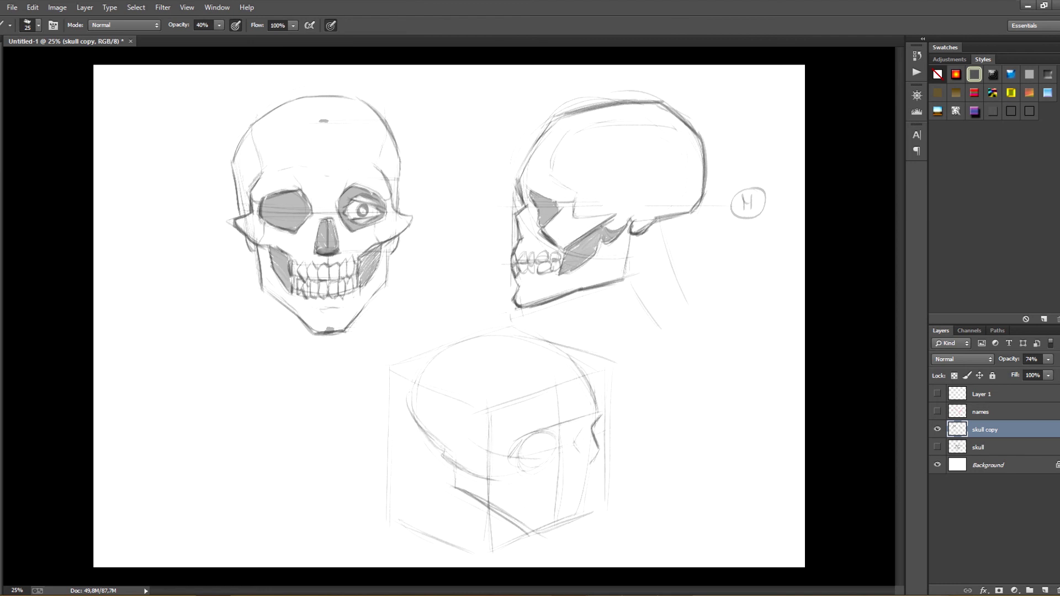
# Draw the nasal opening and cheekbone of the three-quarter skull, and define its teeth line and chin
pyautogui.moveTo(512, 455)
pyautogui.mouseDown()
pyautogui.moveTo(552, 459)
pyautogui.moveTo(520, 466)
pyautogui.mouseUp()
pyautogui.moveTo(583, 427)
pyautogui.mouseDown()
pyautogui.moveTo(564, 478)
pyautogui.moveTo(577, 475)
pyautogui.moveTo(582, 501)
pyautogui.moveTo(465, 469)
pyautogui.moveTo(536, 509)
pyautogui.mouseUp()
pyautogui.press('e')
pyautogui.press('b')
pyautogui.moveTo(518, 504); pyautogui.dragTo(582, 515)
pyautogui.moveTo(585, 517)
pyautogui.mouseDown()
pyautogui.moveTo(539, 532)
pyautogui.moveTo(549, 529)
pyautogui.mouseUp()
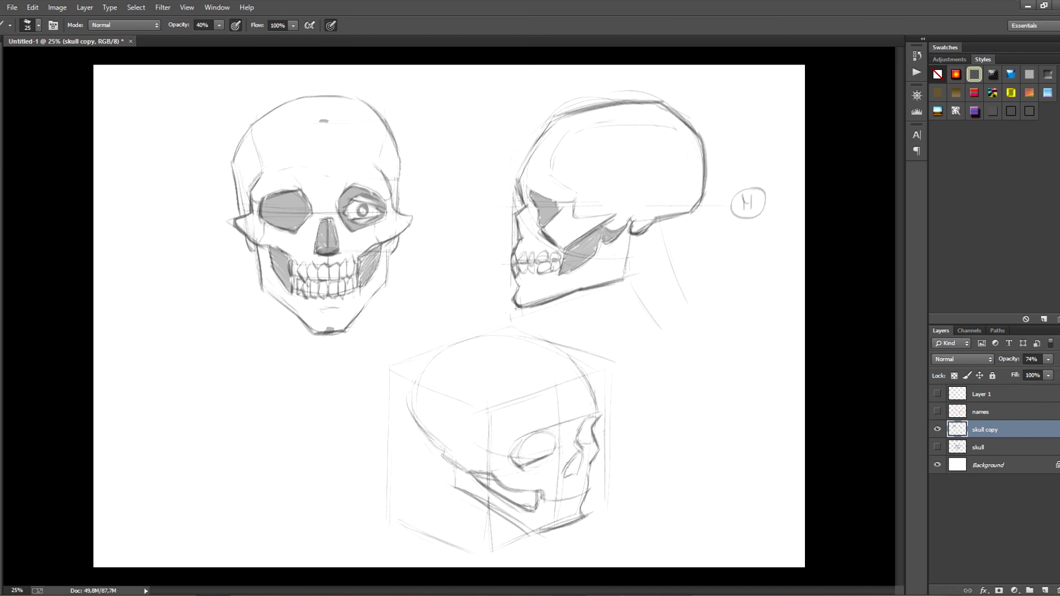
# Add the three-quarter skull's temple curve and cheek detail, and mark the vertical divisions of its teeth
pyautogui.moveTo(575, 422)
pyautogui.mouseDown()
pyautogui.moveTo(568, 456)
pyautogui.moveTo(533, 480)
pyautogui.mouseUp()
pyautogui.moveTo(464, 387); pyautogui.dragTo(490, 414)
pyautogui.moveTo(576, 481); pyautogui.dragTo(568, 526)
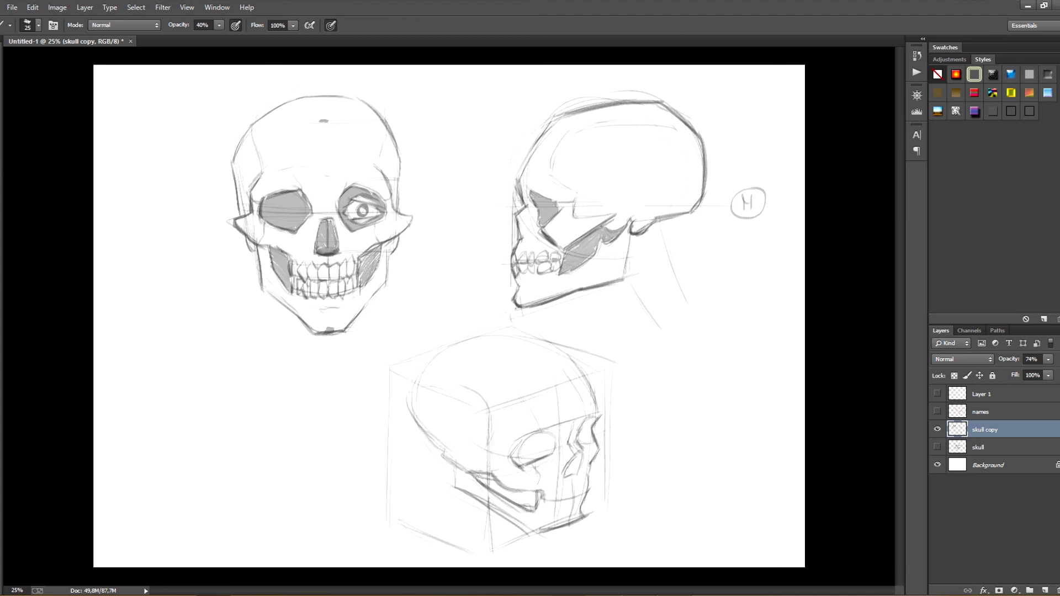